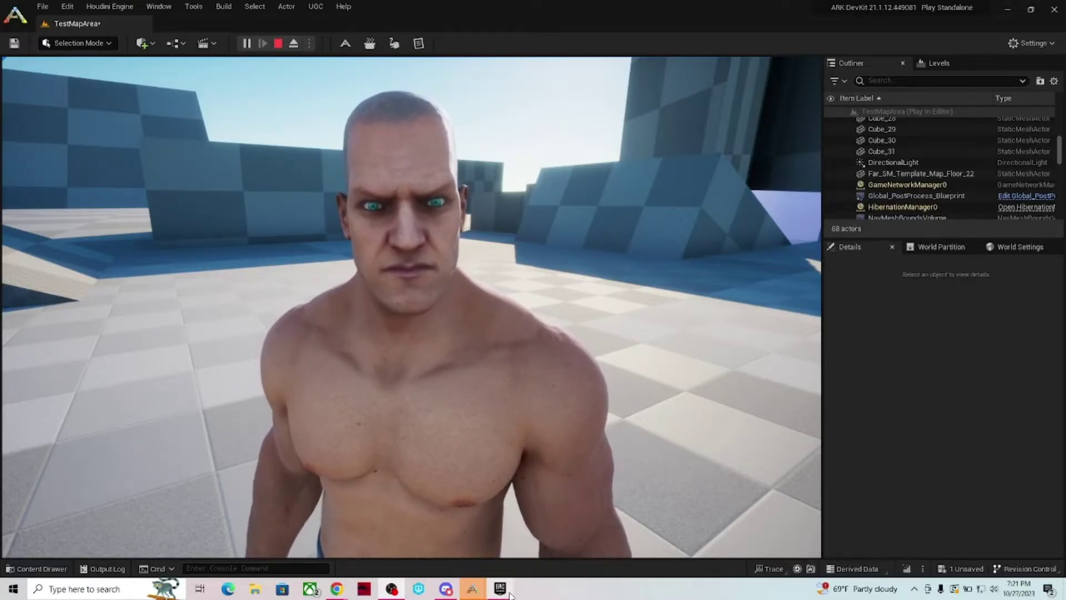
# Bring up the Epic Games store and browse the 'ark' results listing ARK DevKit, ModKit and add-ons
pyautogui.click(500, 588)
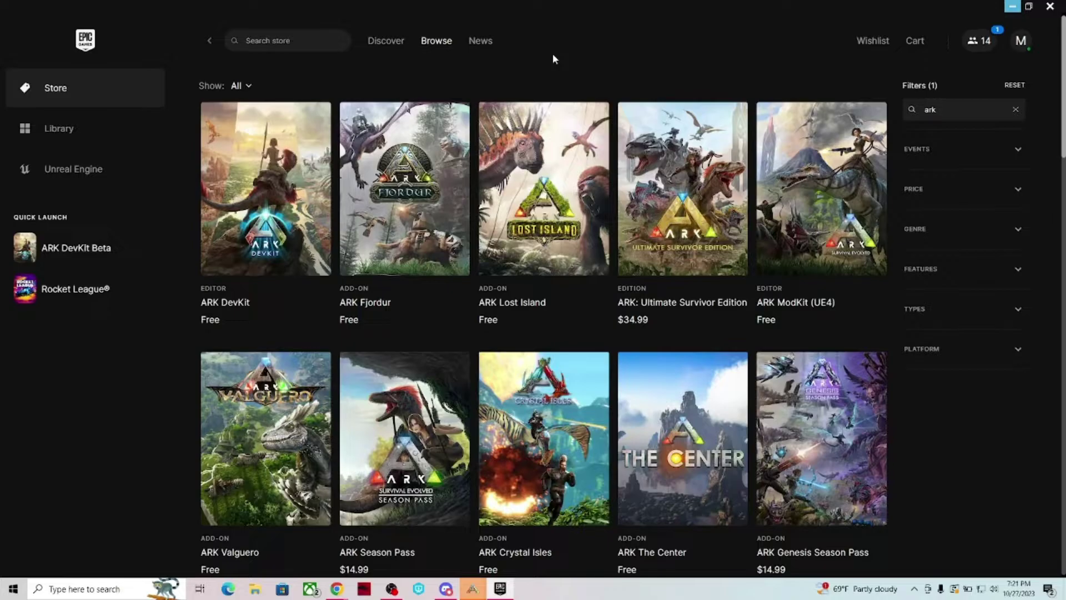
pyautogui.click(297, 37)
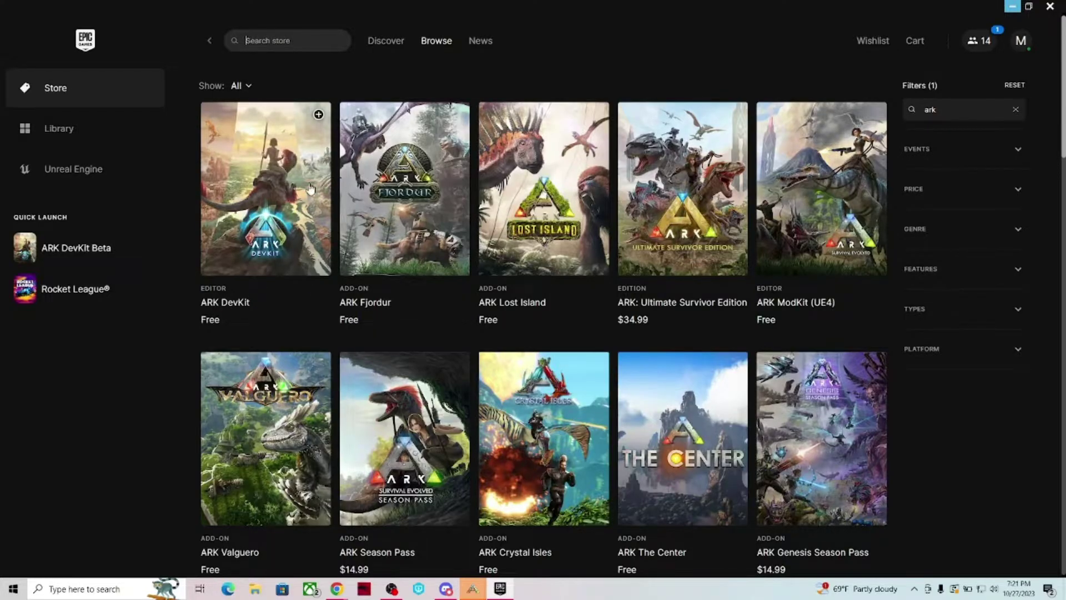
pyautogui.scroll(-3, 426, 240)
pyautogui.scroll(4, 429, 240)
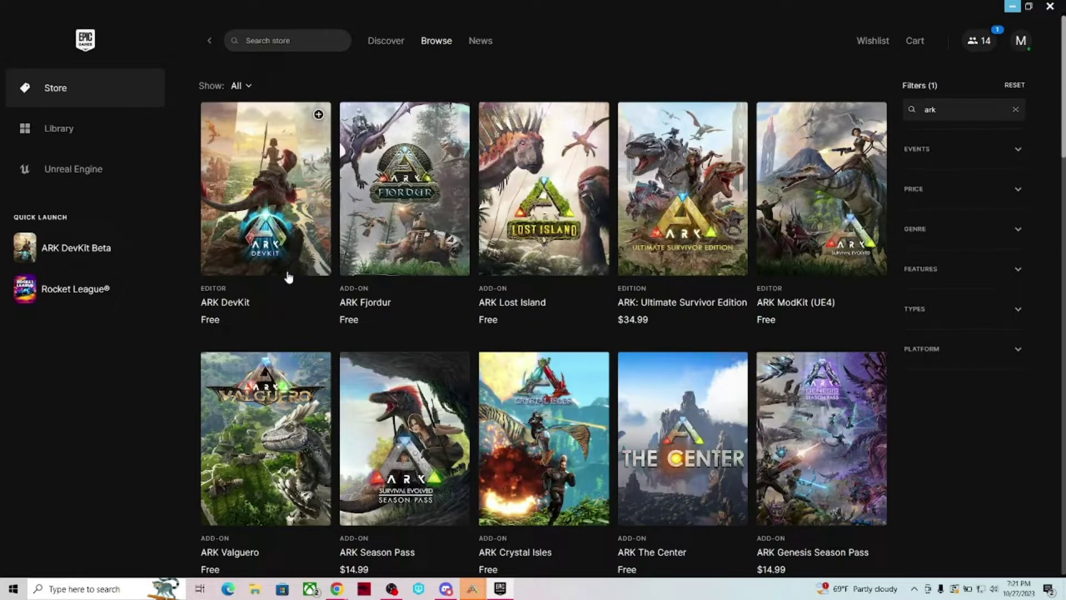
# Open the ARK DevKit store page, which shows it is free and already in the library
pyautogui.click(288, 274)
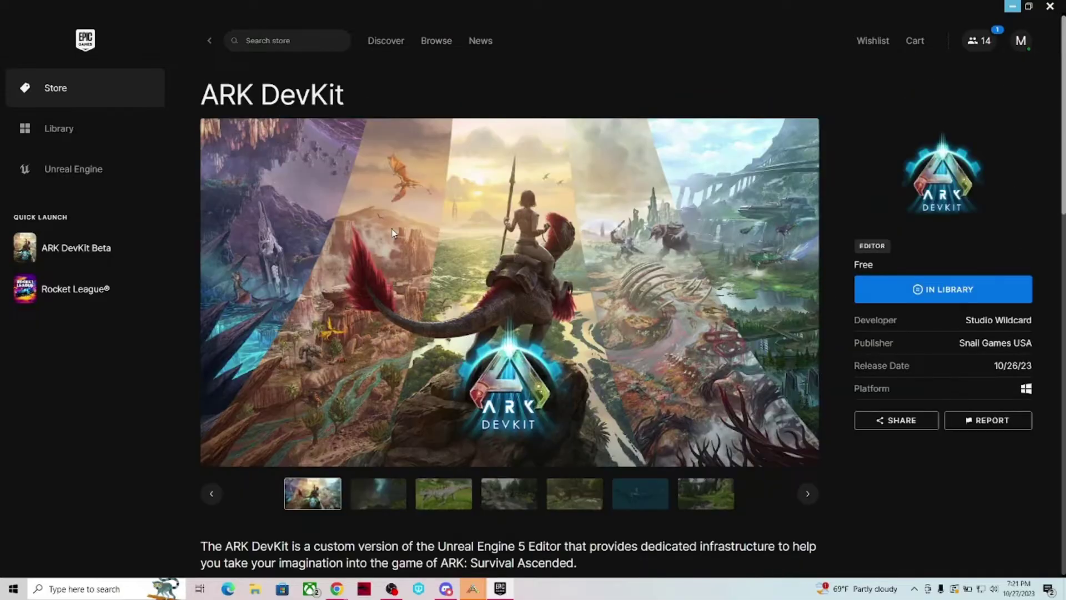
pyautogui.click(910, 265)
# Return to the DevKit editor, run the character forward in TestMapArea, then end the play session
pyautogui.moveTo(479, 593)
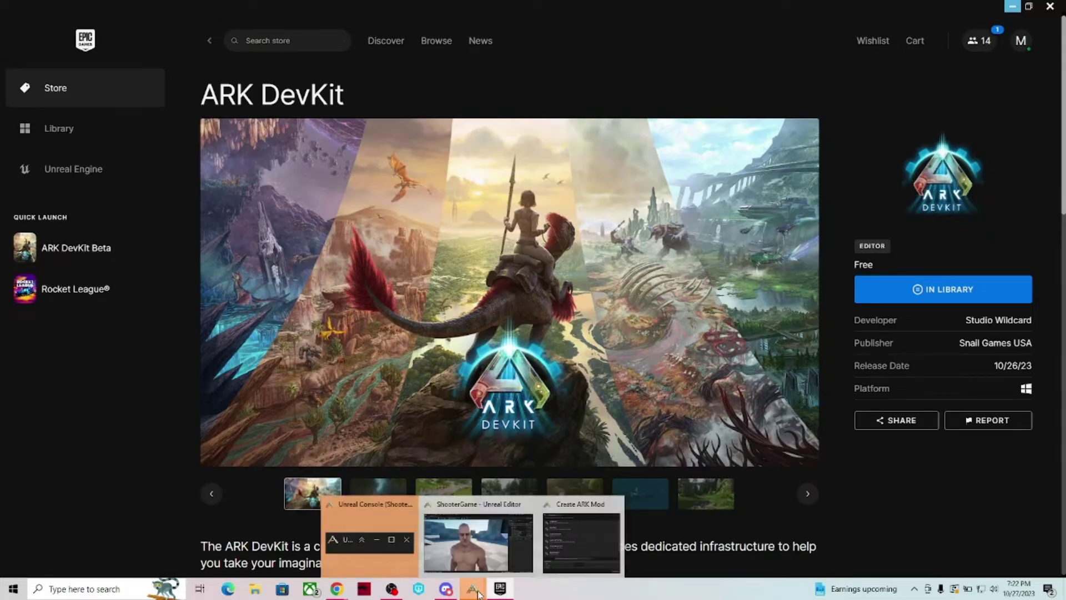
pyautogui.click(492, 547)
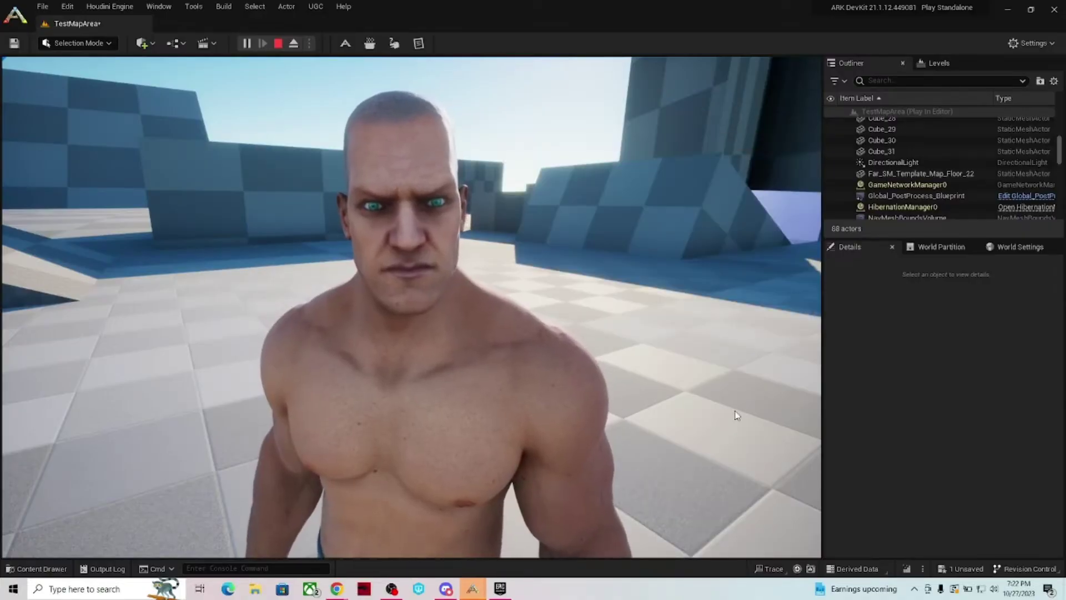
pyautogui.click(594, 428)
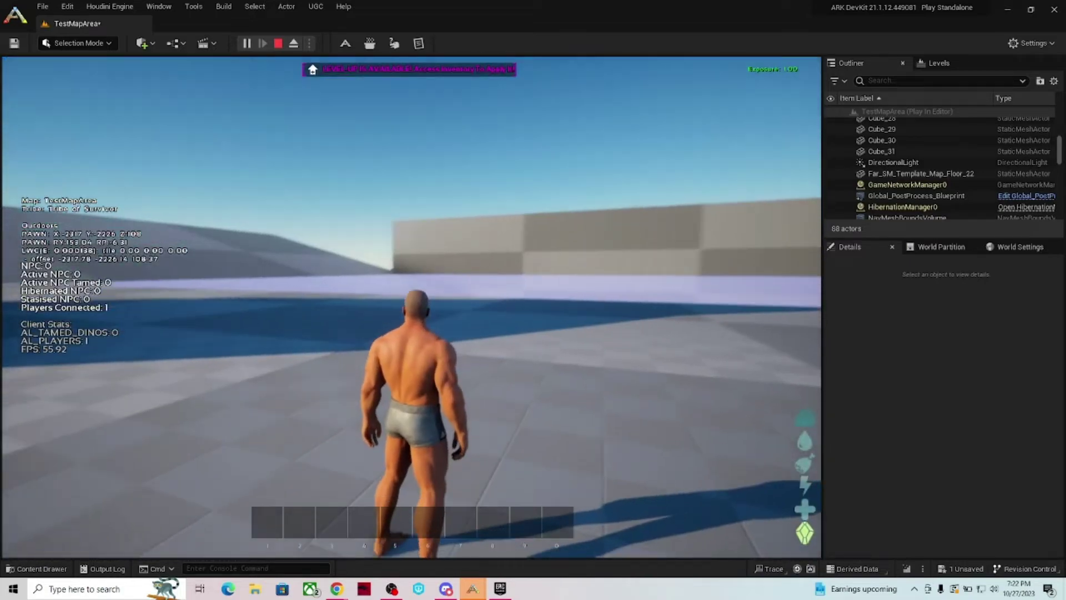
pyautogui.press('w')
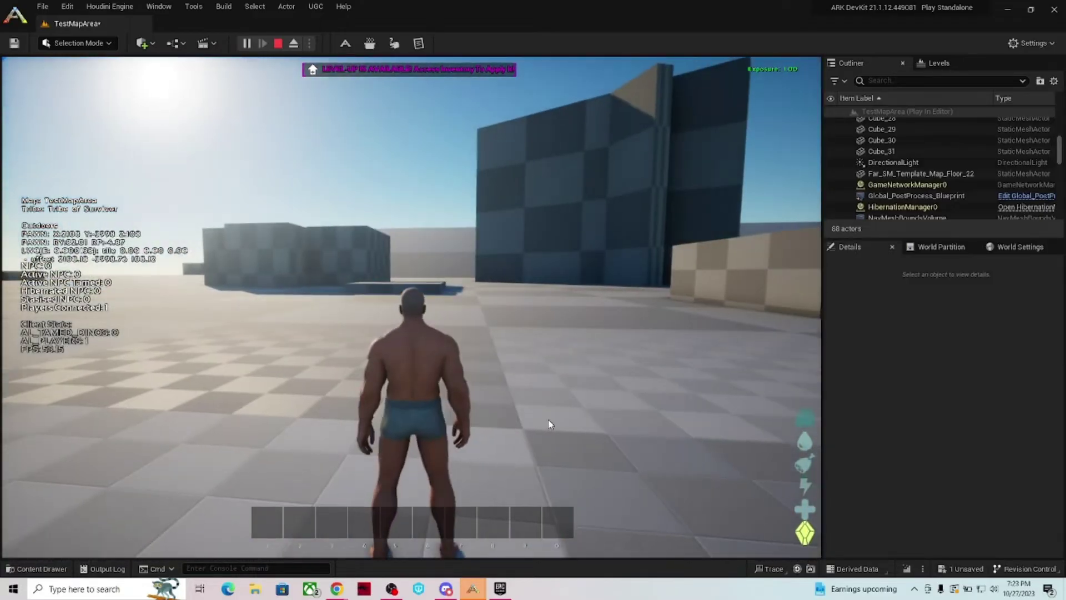
pyautogui.press('Escape')
pyautogui.moveTo(548, 424); pyautogui.dragTo(548, 424, button='right')
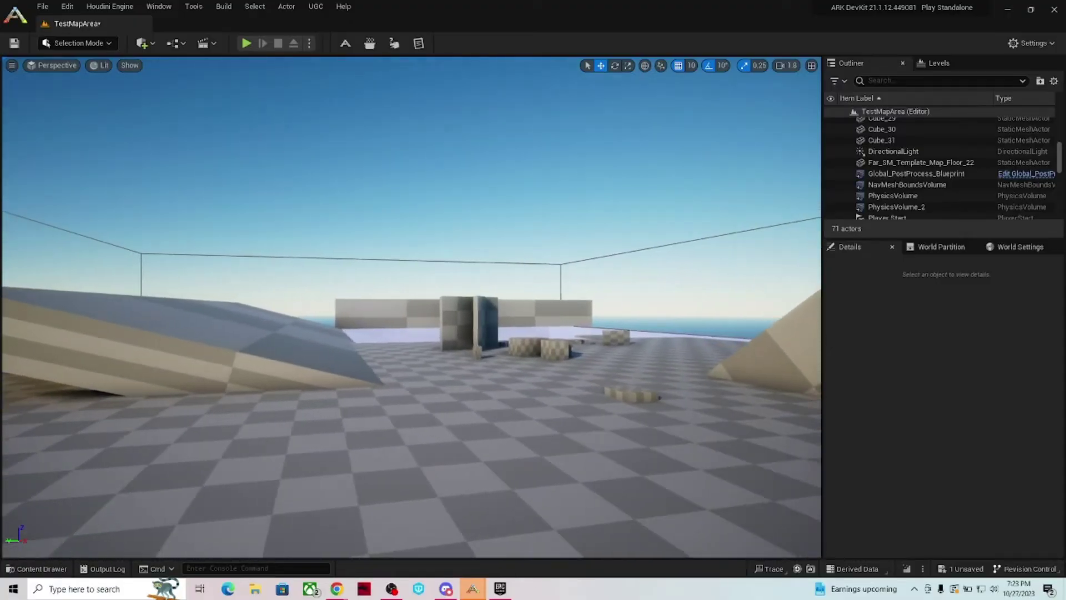
# Fly the camera over the test map, briefly showing then hiding the Pterois Content Drawer assets
pyautogui.scroll(1, 548, 425)
pyautogui.moveTo(549, 424); pyautogui.dragTo(517, 399, button='right')
pyautogui.scroll(-3, 548, 424)
pyautogui.scroll(4, 548, 424)
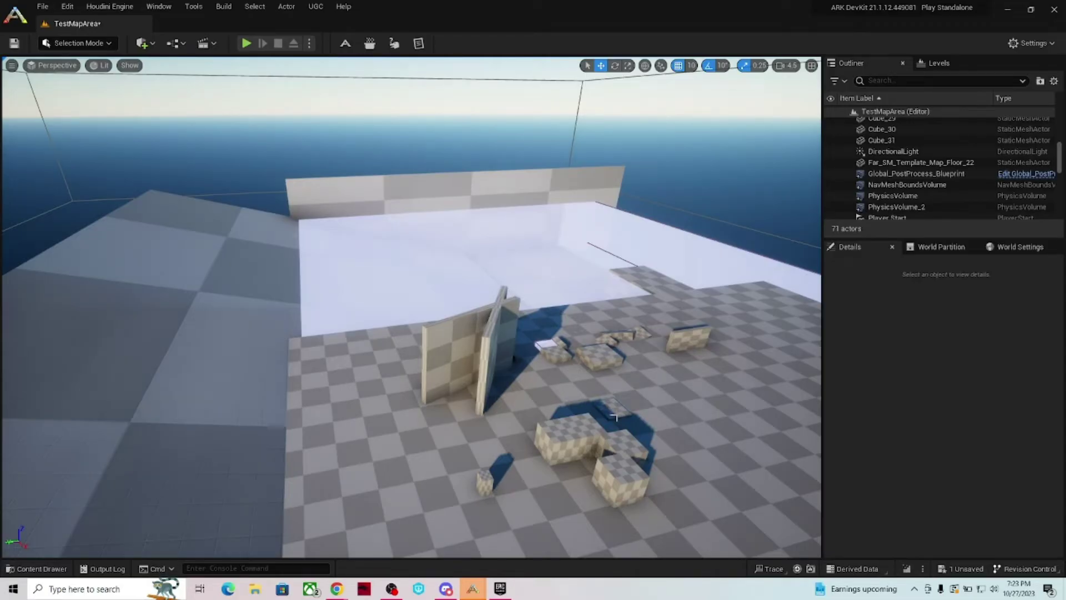
pyautogui.hotkey('ctrl', 'space')
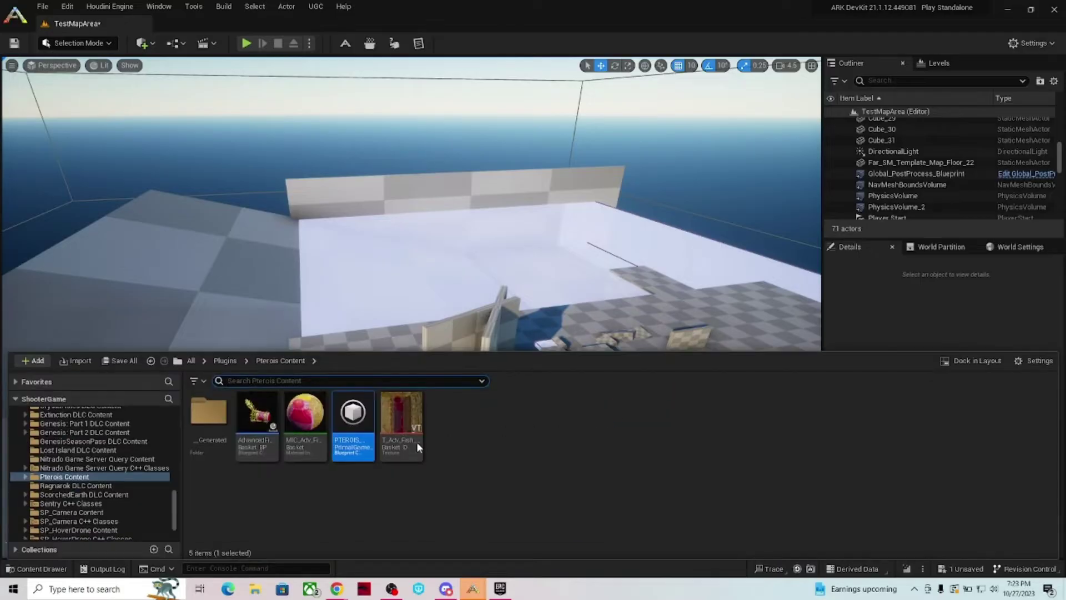
pyautogui.hotkey('ctrl', 'space')
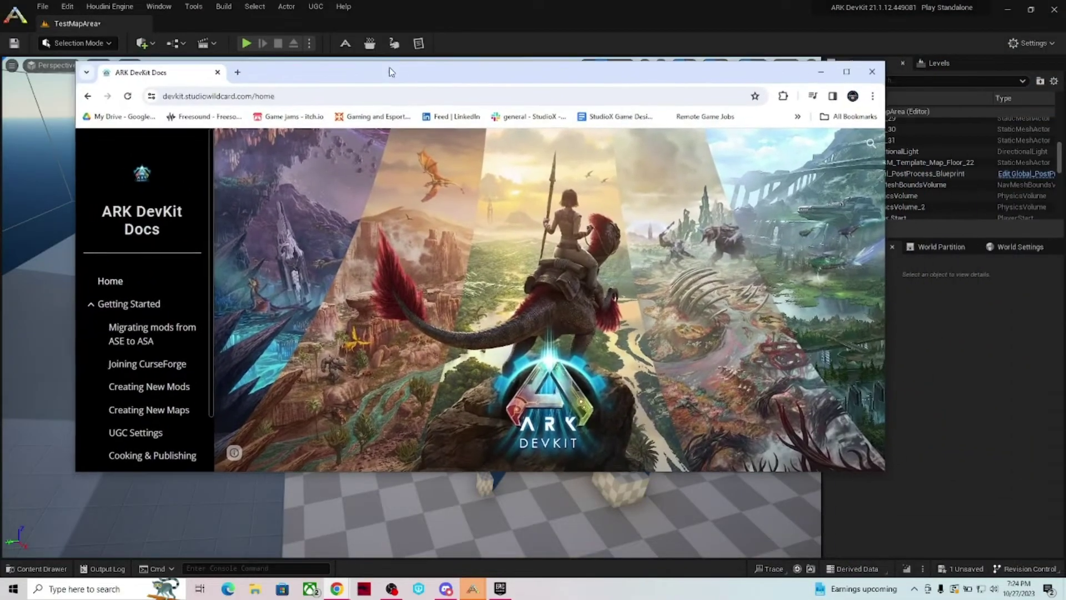
# Maximize Chrome, read the 'Migrating mods from ASE to ASA' docs page, then shrink the window
pyautogui.click(835, 74)
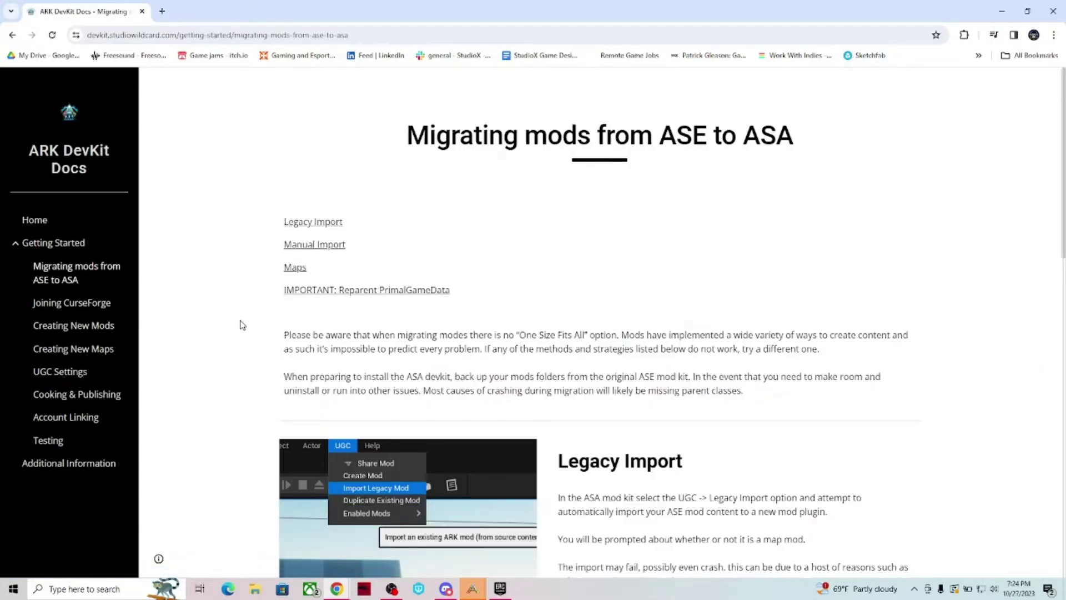
pyautogui.scroll(-15, 242, 324)
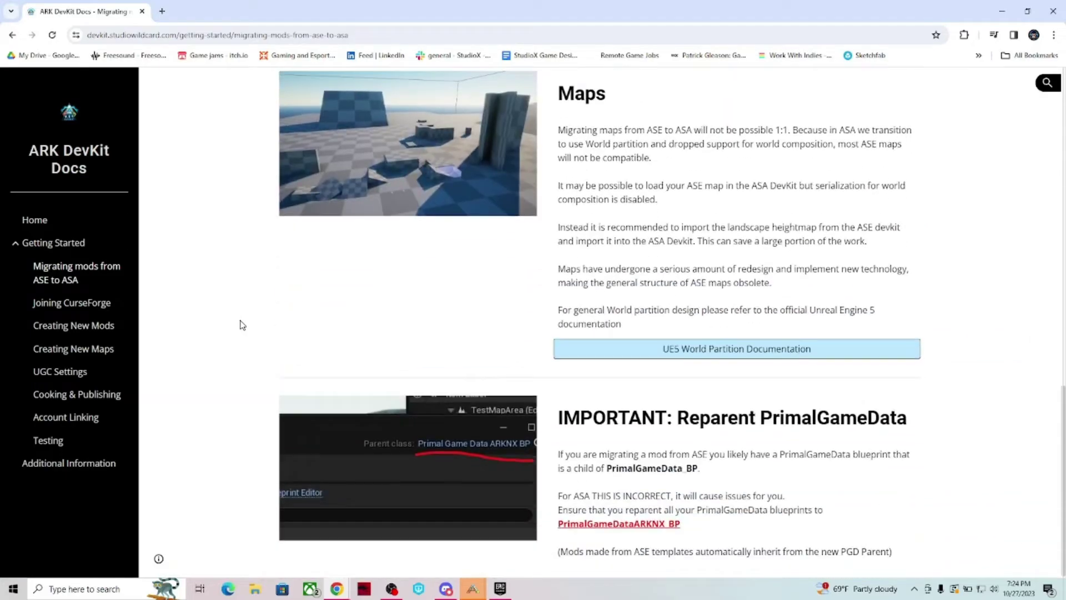
pyautogui.scroll(10, 242, 324)
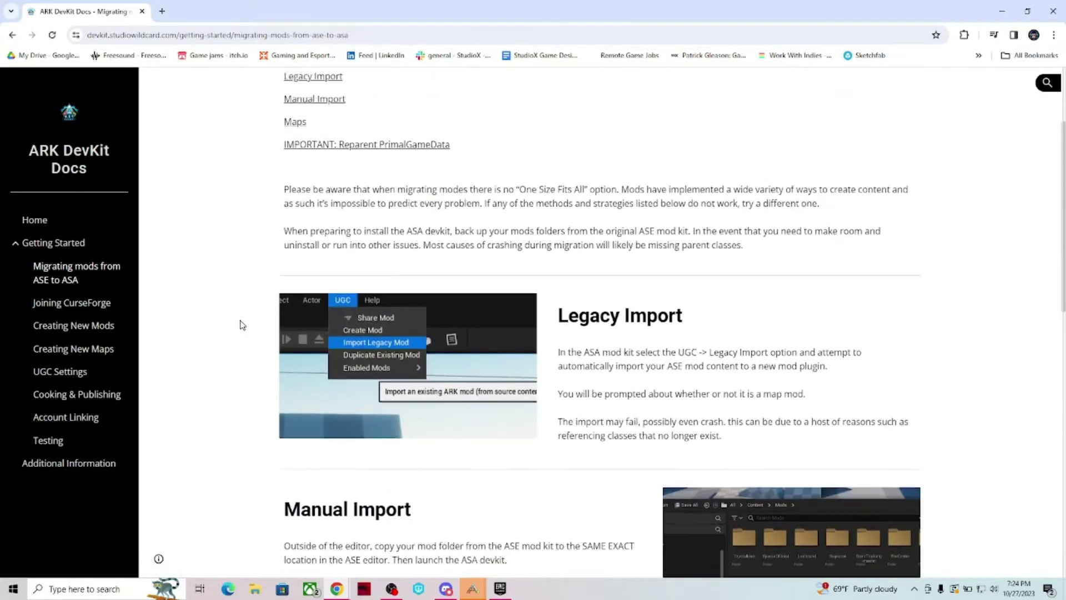
pyautogui.scroll(3, 242, 325)
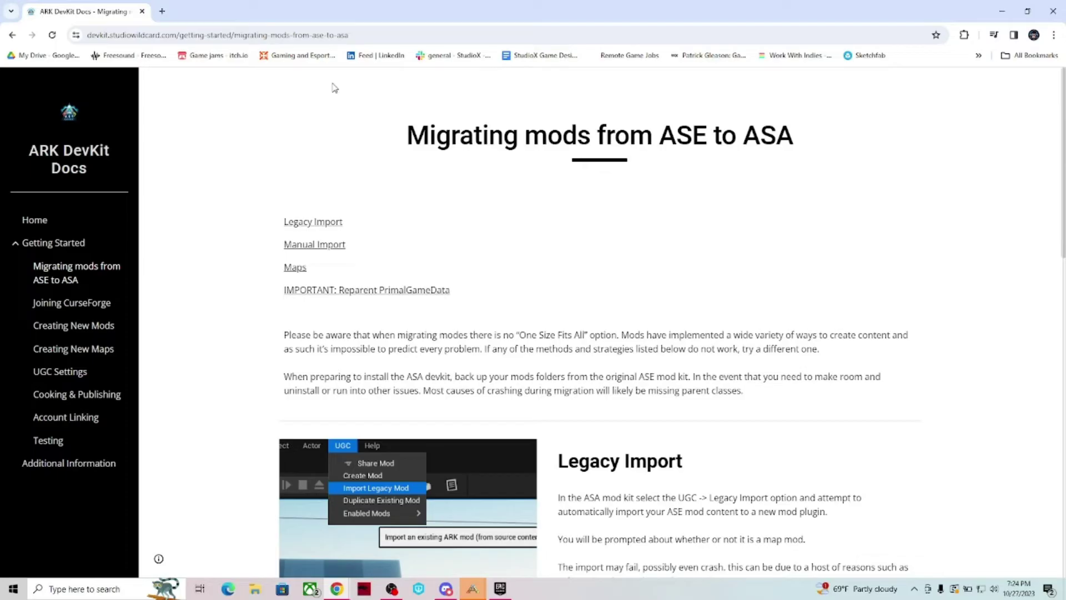
pyautogui.moveTo(317, 16); pyautogui.dragTo(997, 181)
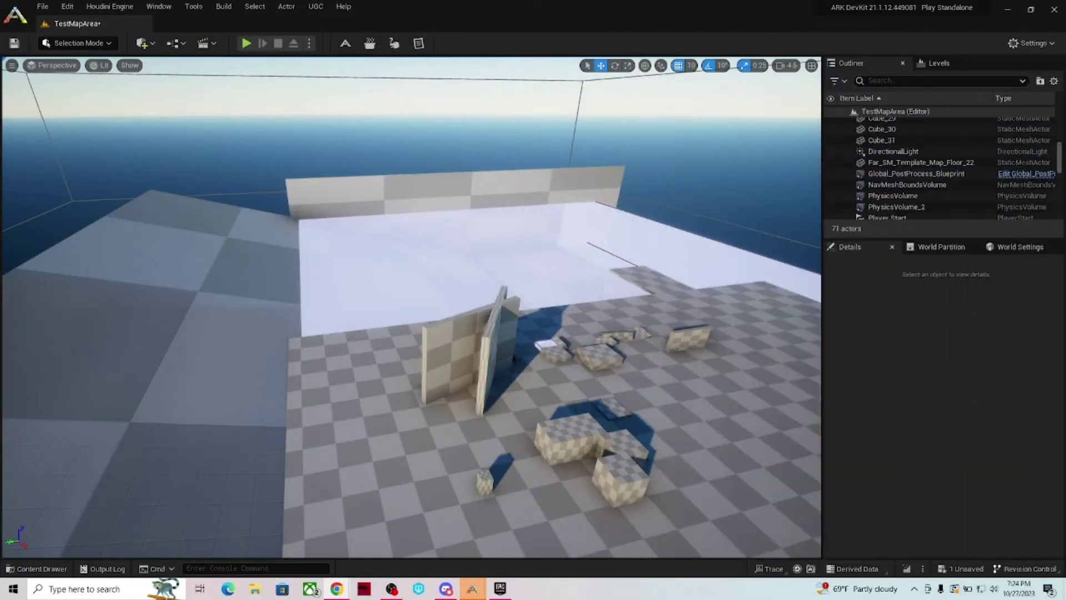
pyautogui.press('super+d')
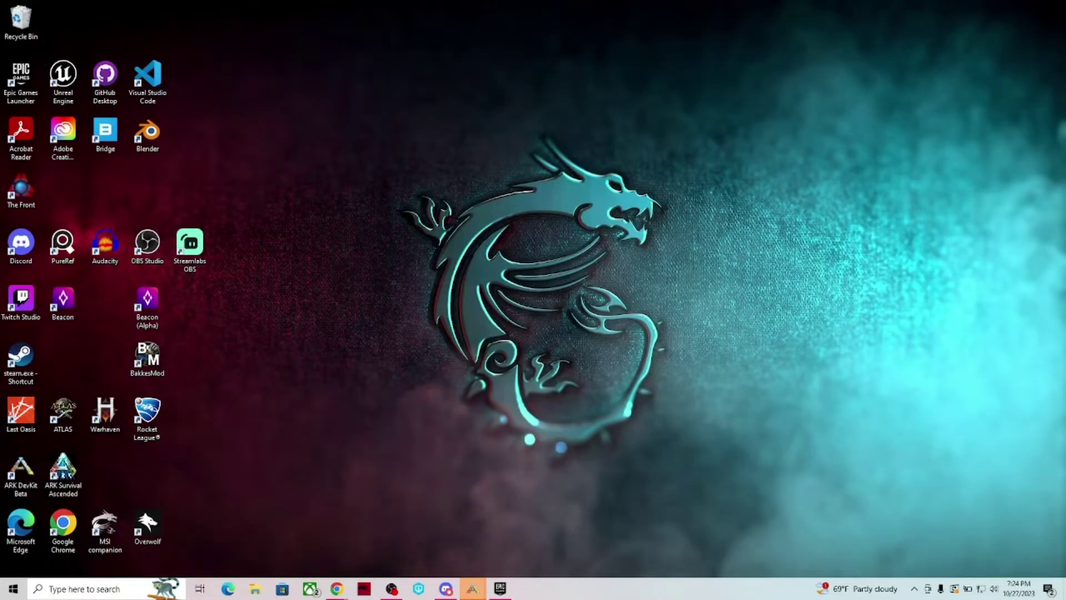
pyautogui.press('super+d')
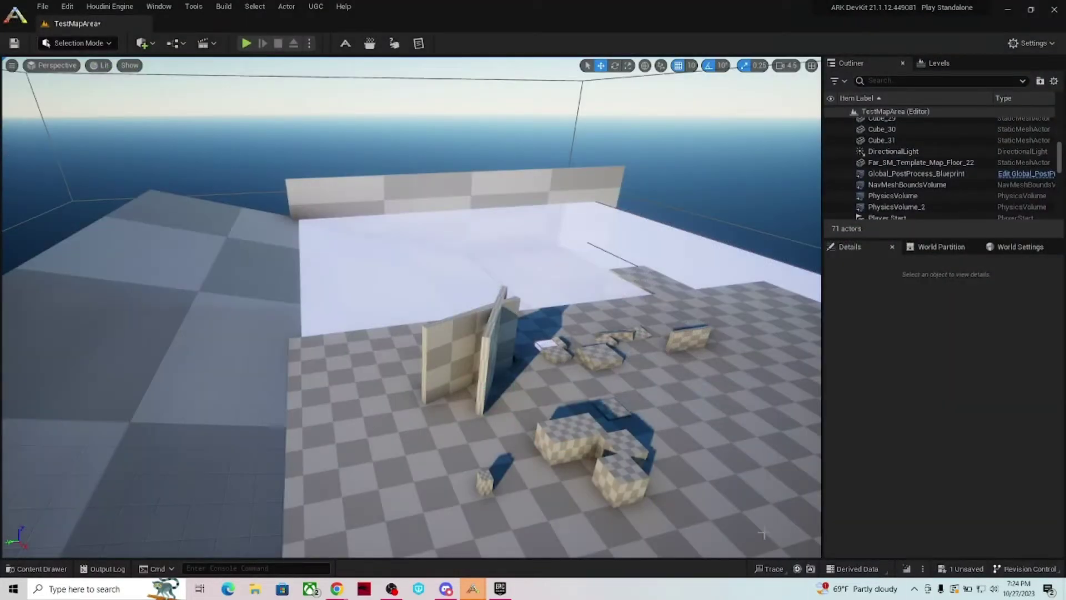
# Switch to CurseForge in Chrome and open the full Ark Survival Ascended mods list
pyautogui.moveTo(336, 590)
pyautogui.click(427, 560)
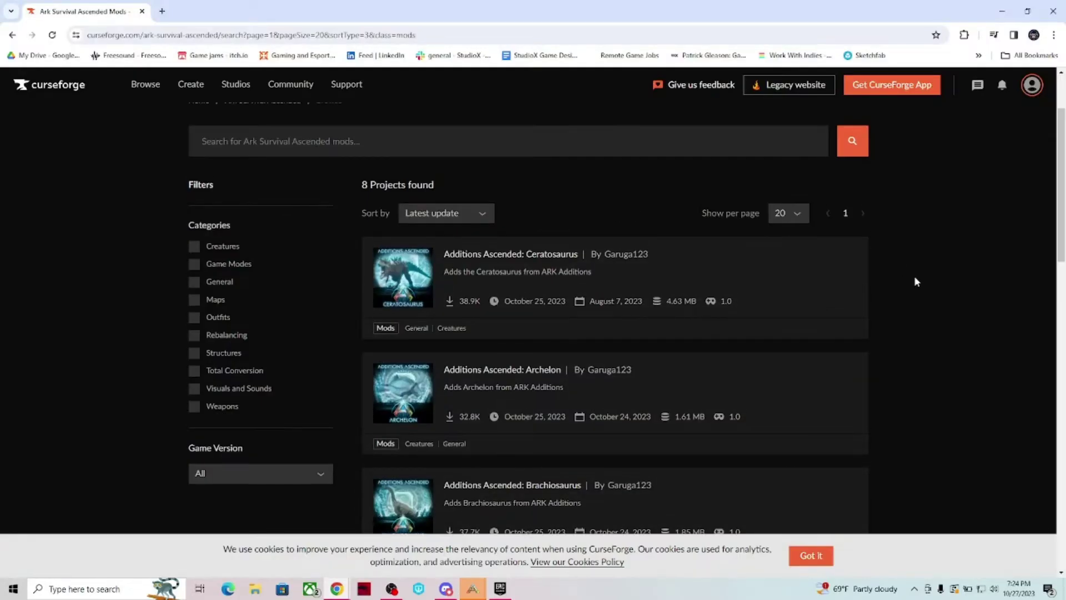
pyautogui.scroll(2, 913, 281)
pyautogui.click(270, 207)
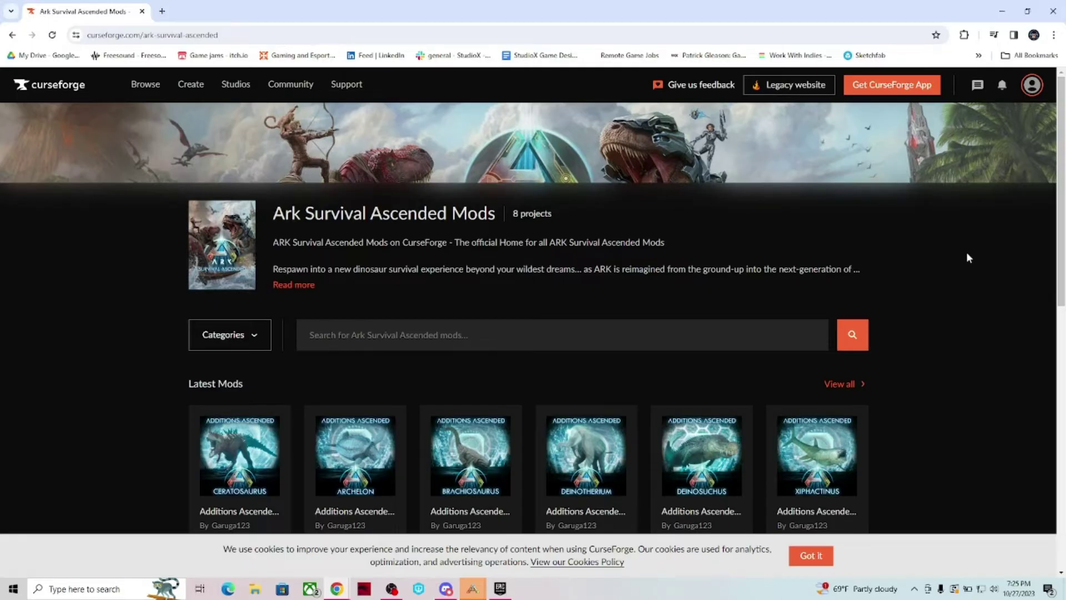
pyautogui.scroll(-7, 911, 250)
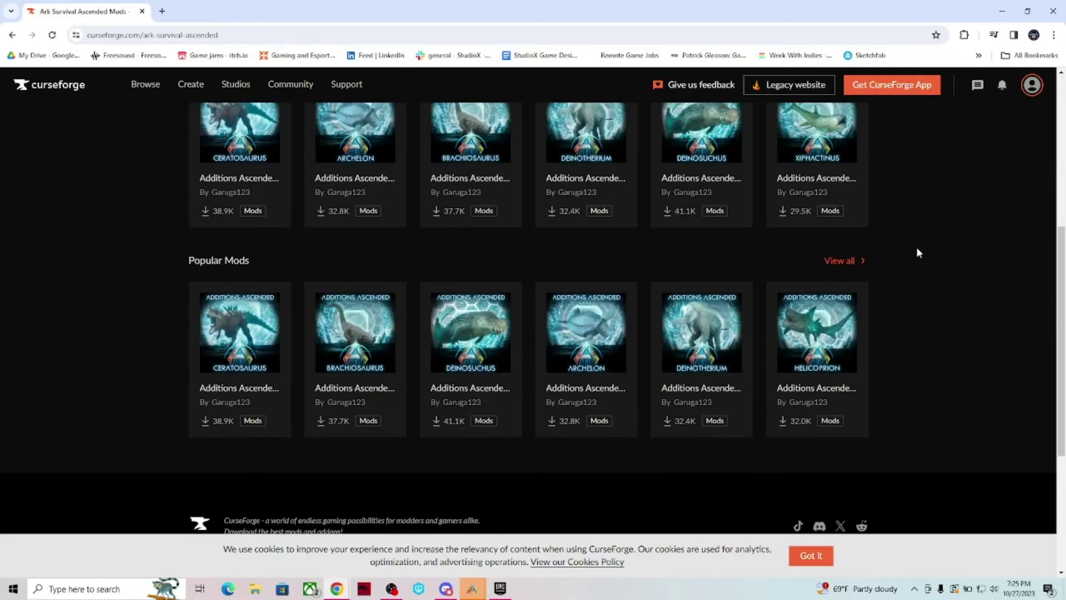
pyautogui.moveTo(863, 214)
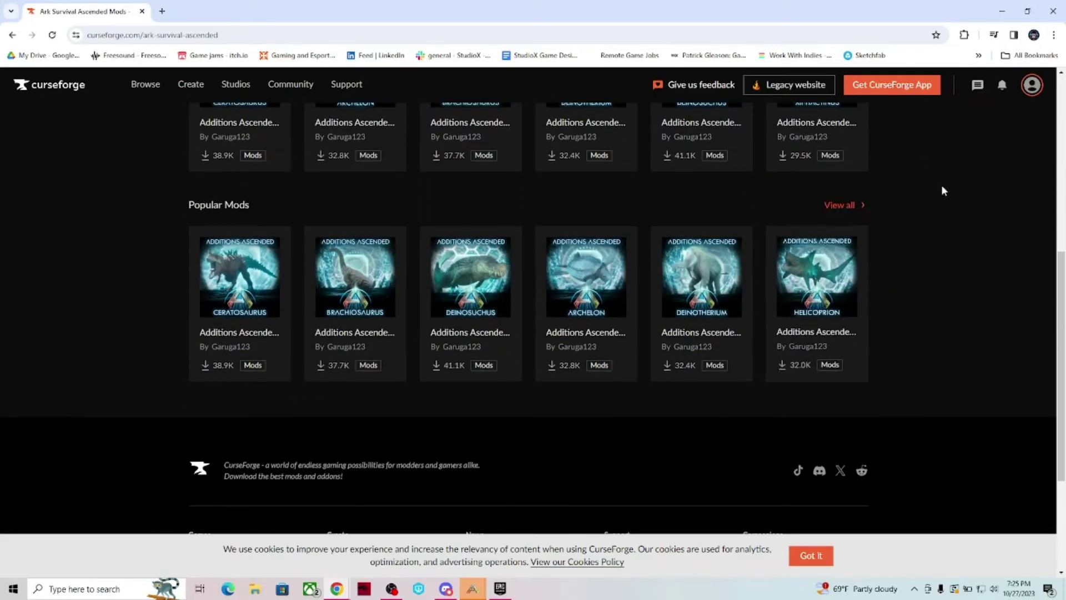
pyautogui.moveTo(422, 279)
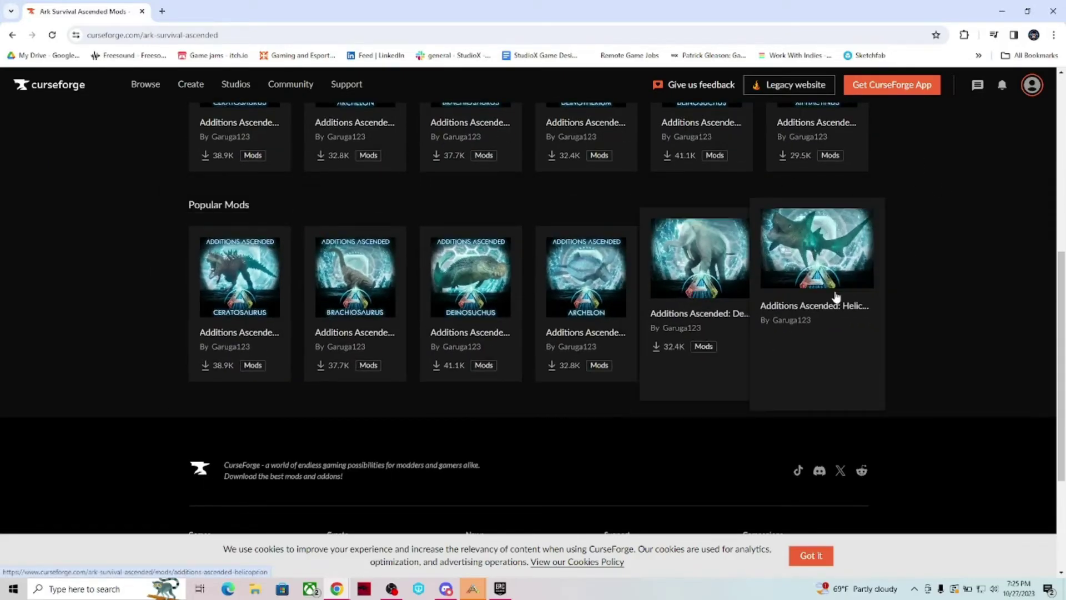
pyautogui.click(843, 205)
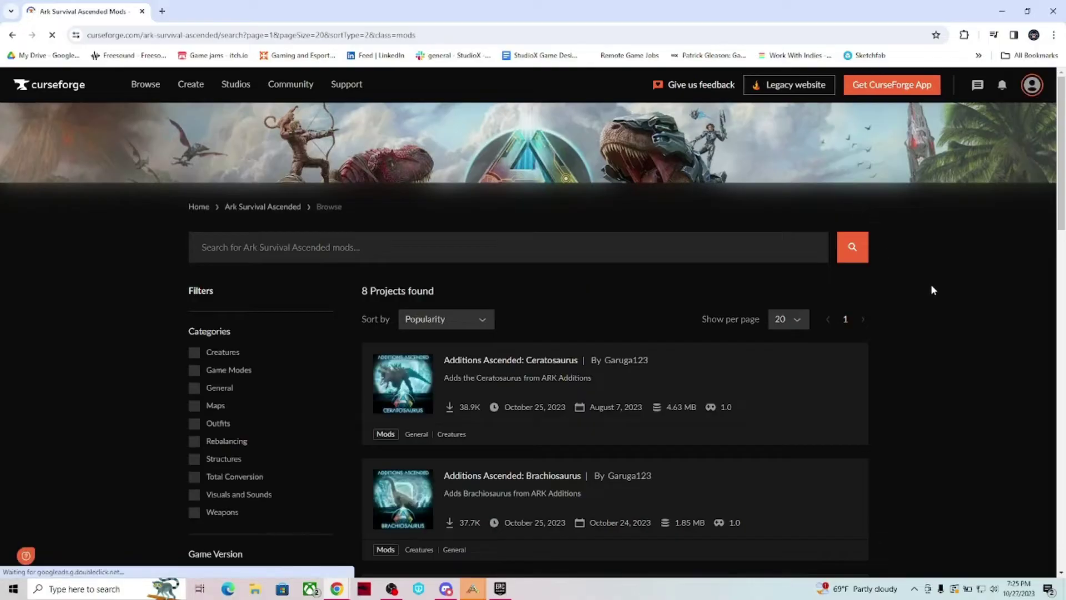
# Scroll through the eight mods, from Ceratosaurus down to the Svartalfheim map, and back to the top
pyautogui.scroll(-8, 934, 285)
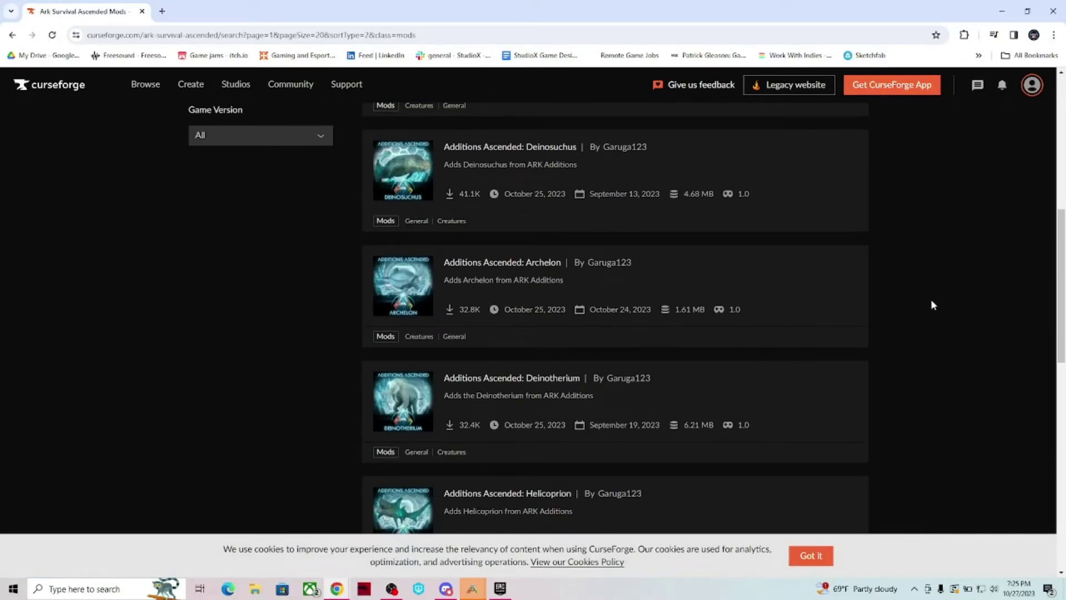
pyautogui.scroll(-5, 930, 299)
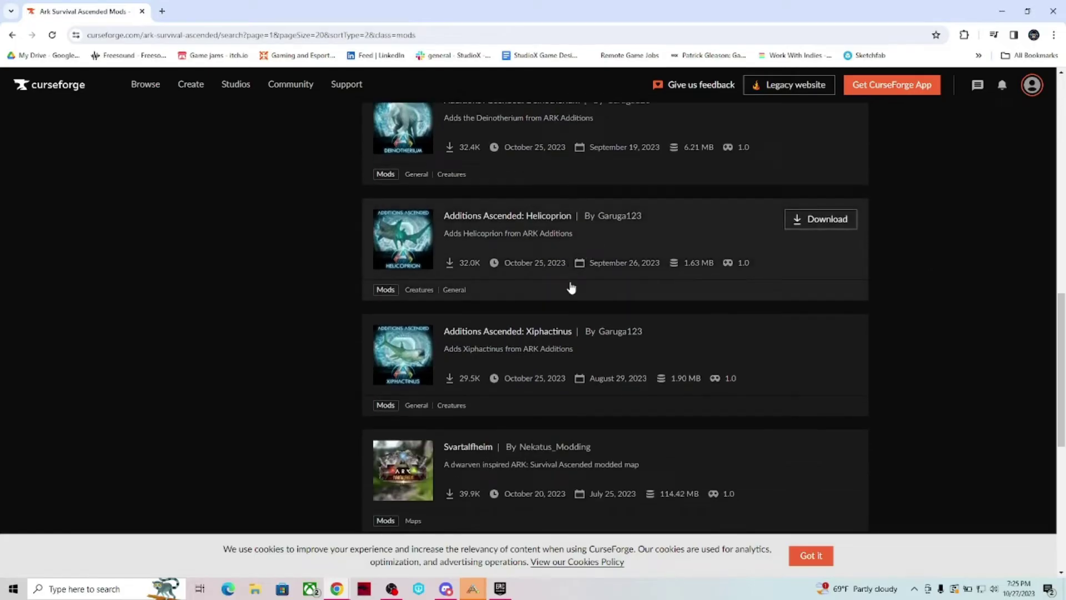
pyautogui.moveTo(629, 351)
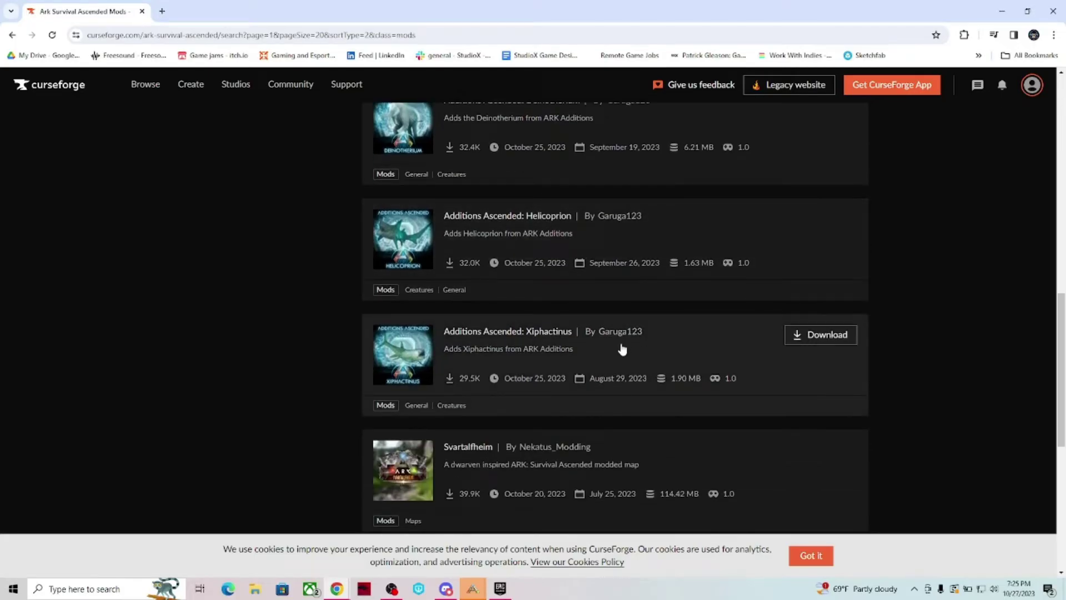
pyautogui.scroll(-1, 638, 344)
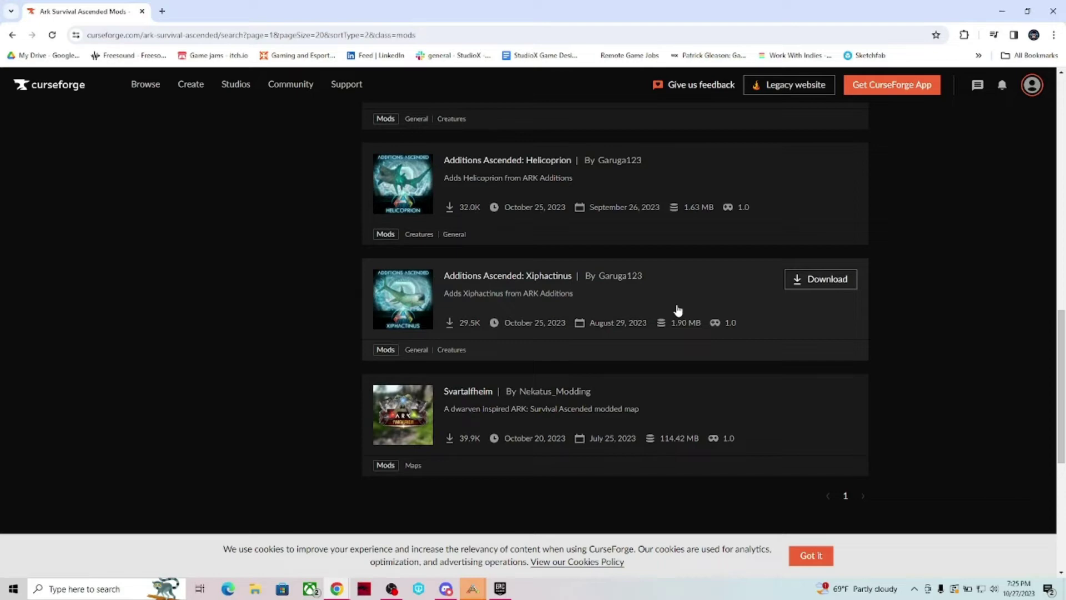
pyautogui.scroll(10, 707, 309)
pyautogui.scroll(5, 707, 309)
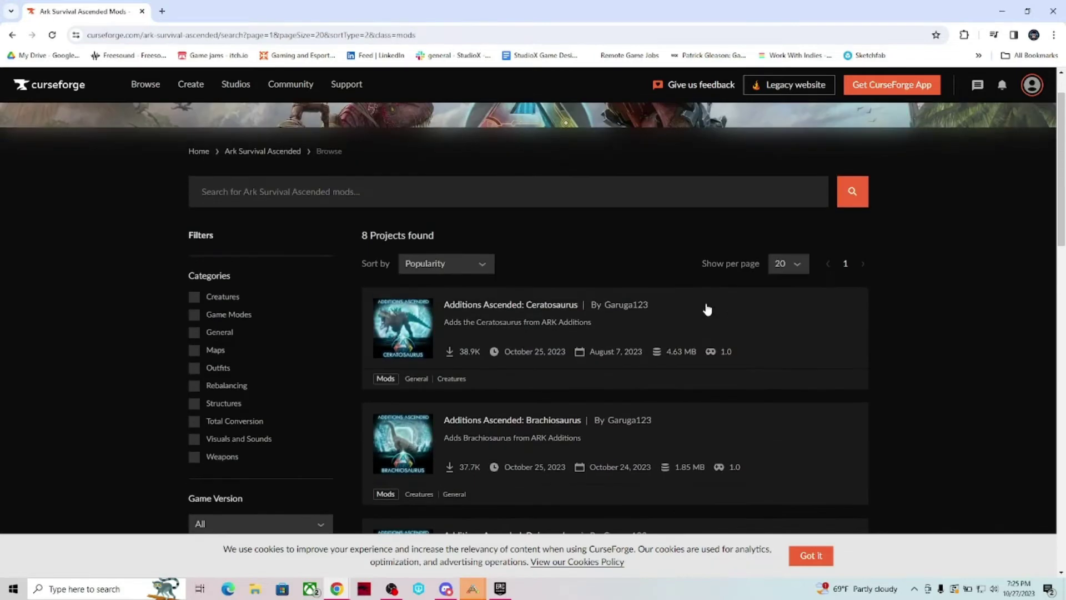
pyautogui.moveTo(701, 320)
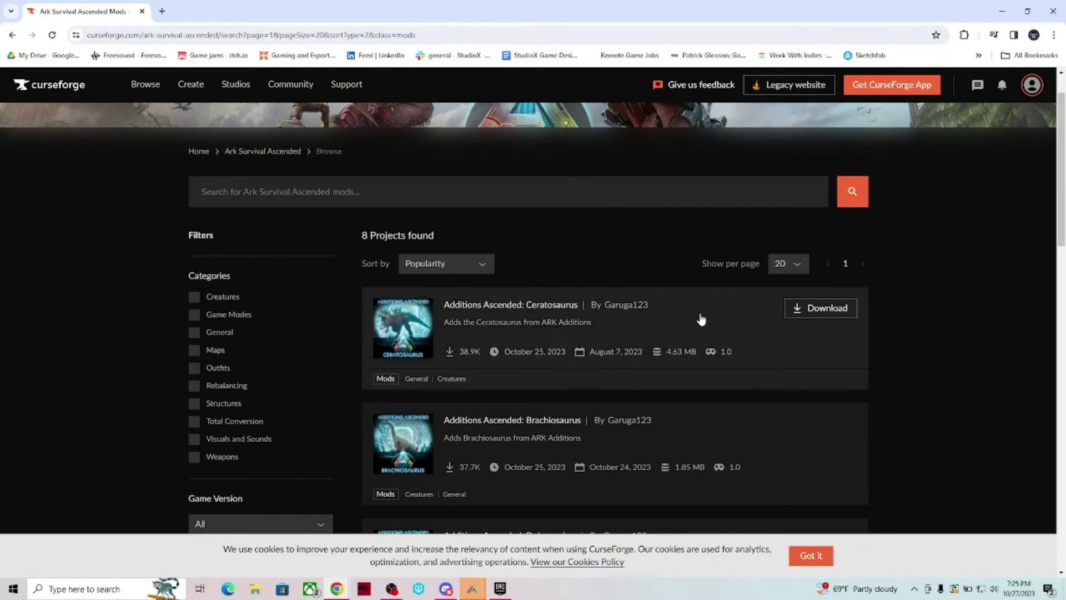
pyautogui.scroll(-4, 428, 335)
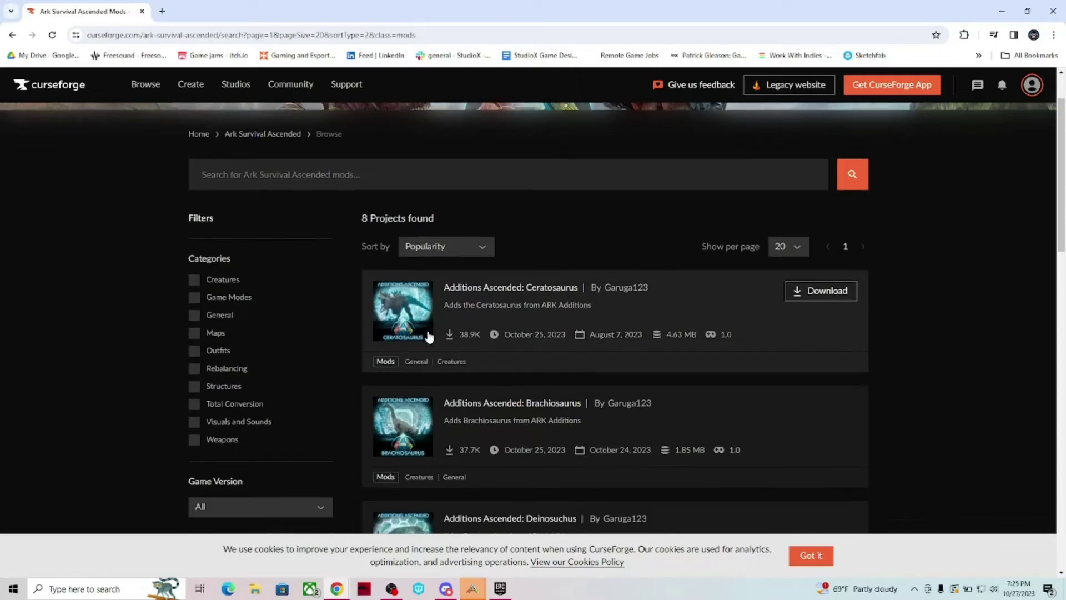
pyautogui.scroll(-10, 428, 335)
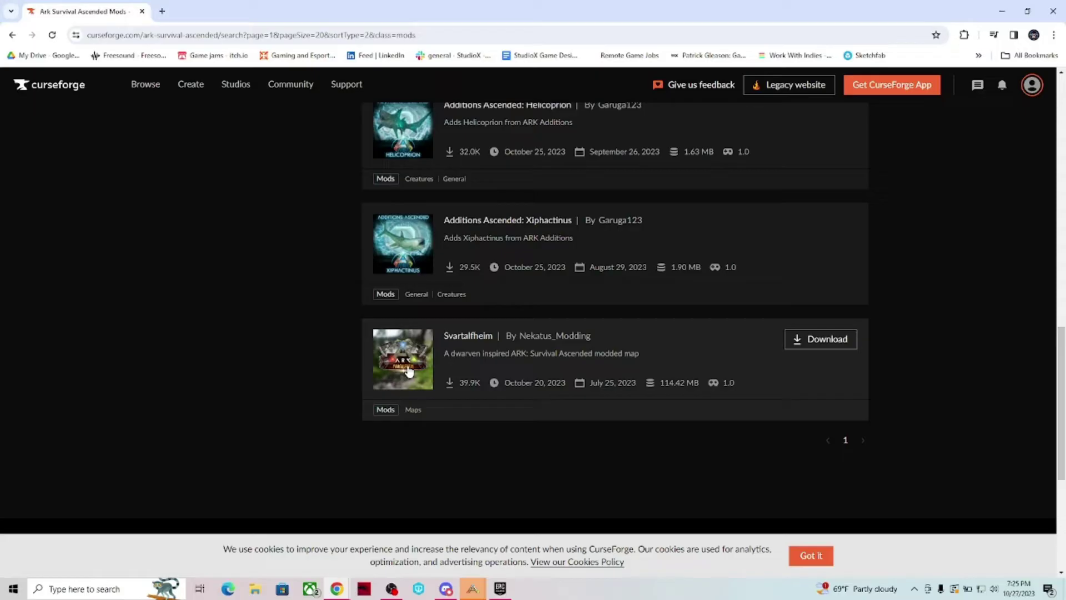
pyautogui.scroll(1, 717, 359)
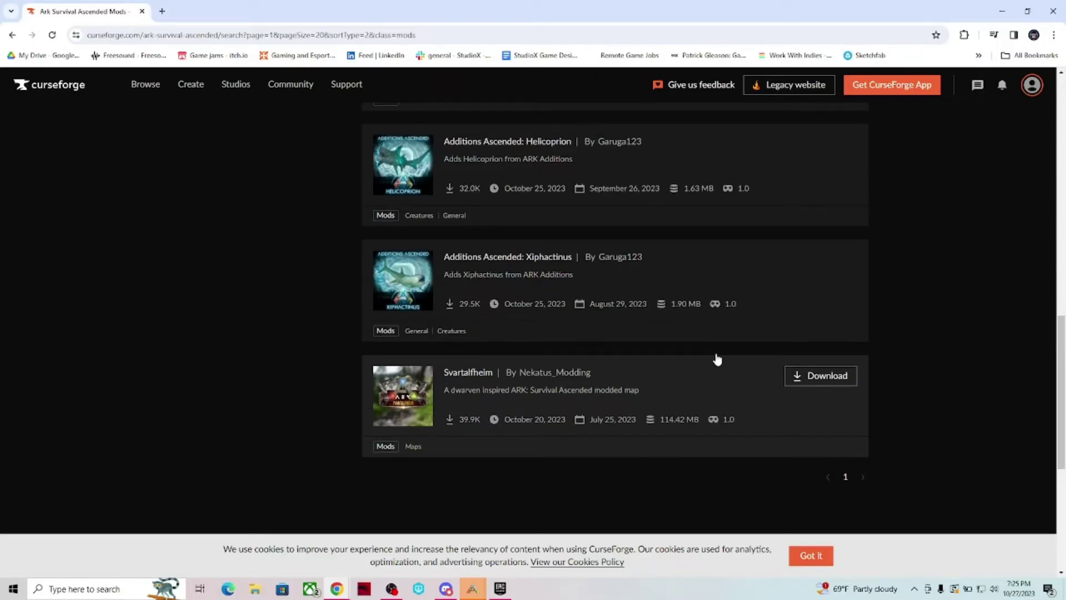
pyautogui.scroll(18, 717, 359)
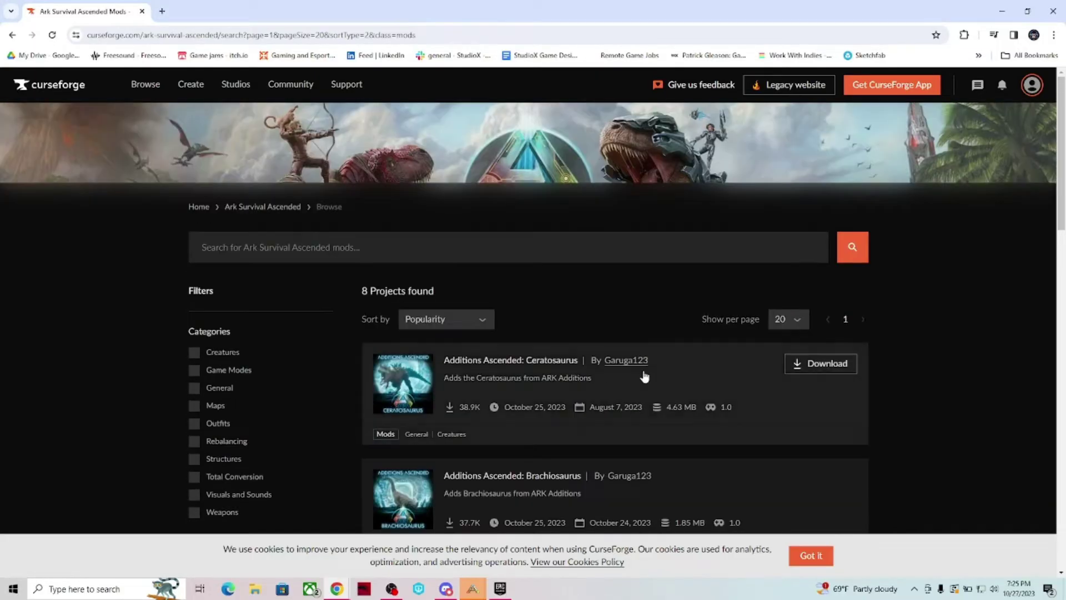
pyautogui.scroll(-4, 889, 380)
pyautogui.scroll(4, 904, 370)
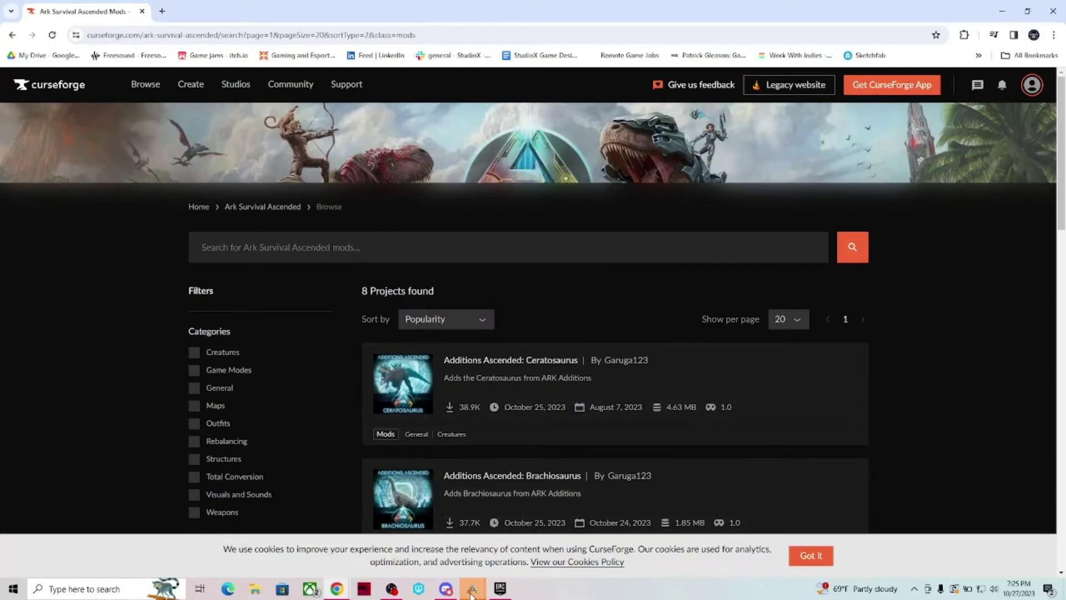
# From the DevKit, open CurseForge's ARK: Survival Ascended authors support folder and scroll its guides
pyautogui.moveTo(472, 588)
pyautogui.click(479, 554)
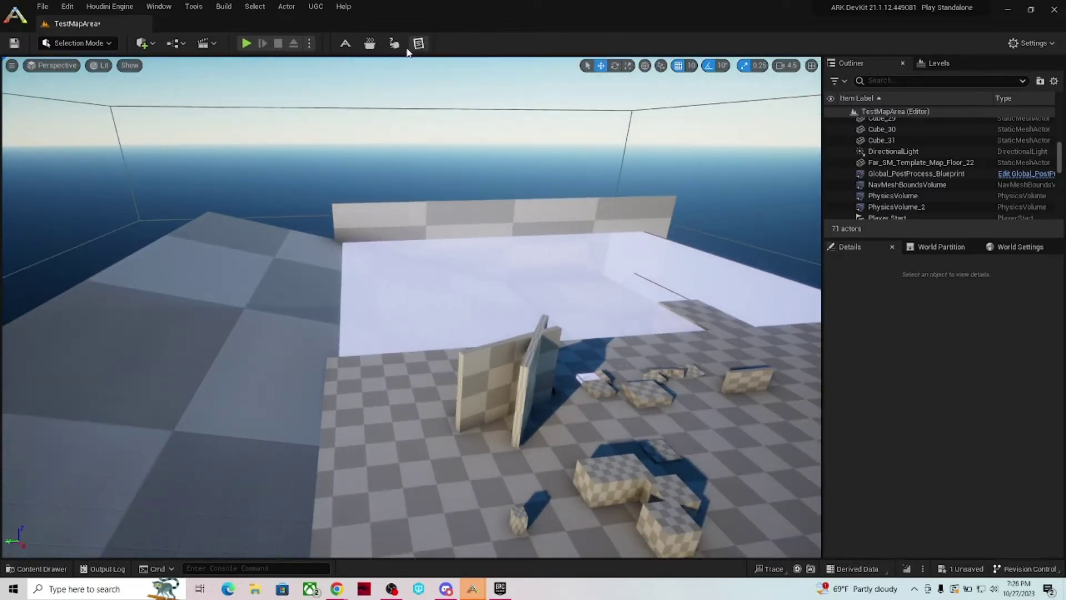
pyautogui.click(396, 44)
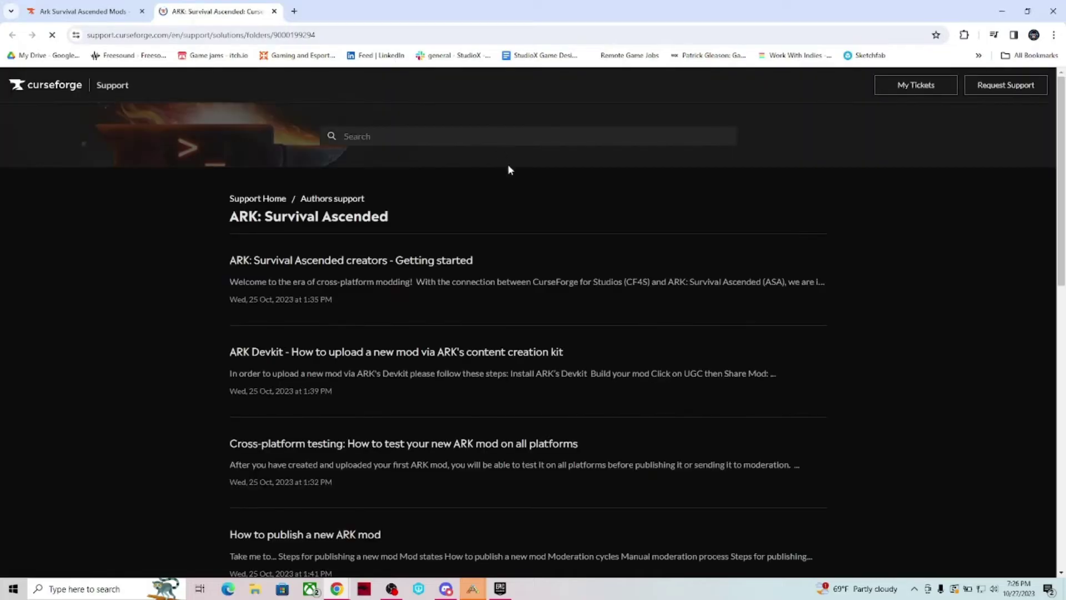
pyautogui.scroll(-6, 140, 295)
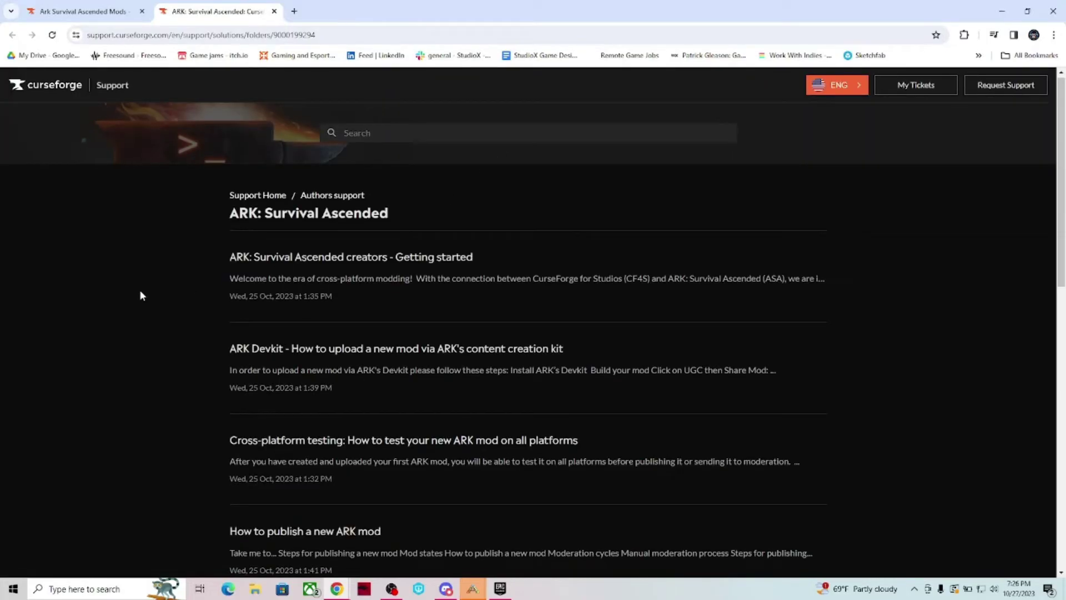
pyautogui.scroll(6, 140, 295)
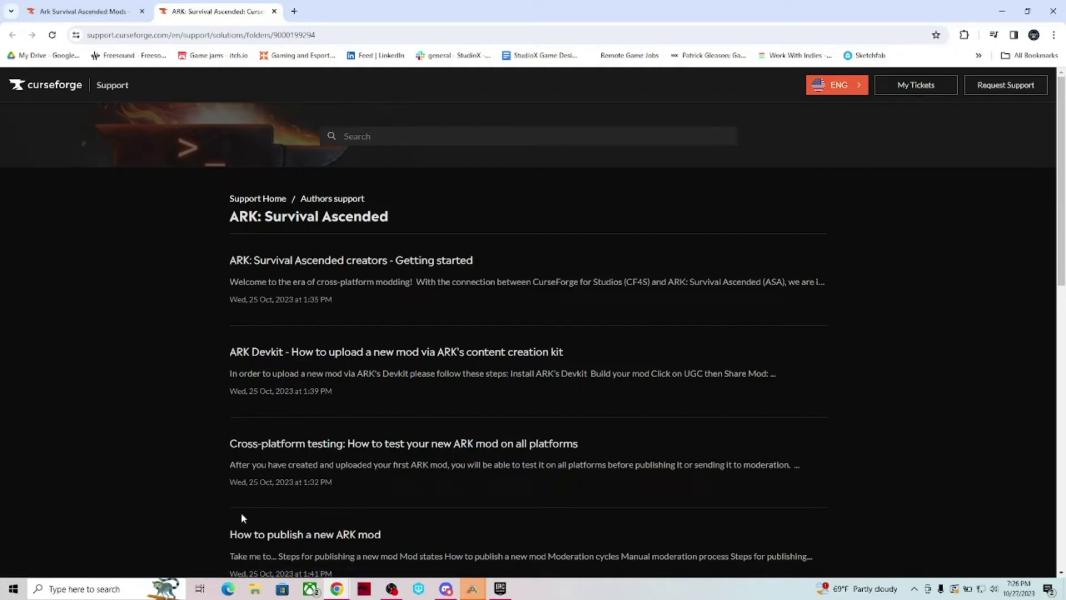
pyautogui.scroll(-3, 233, 508)
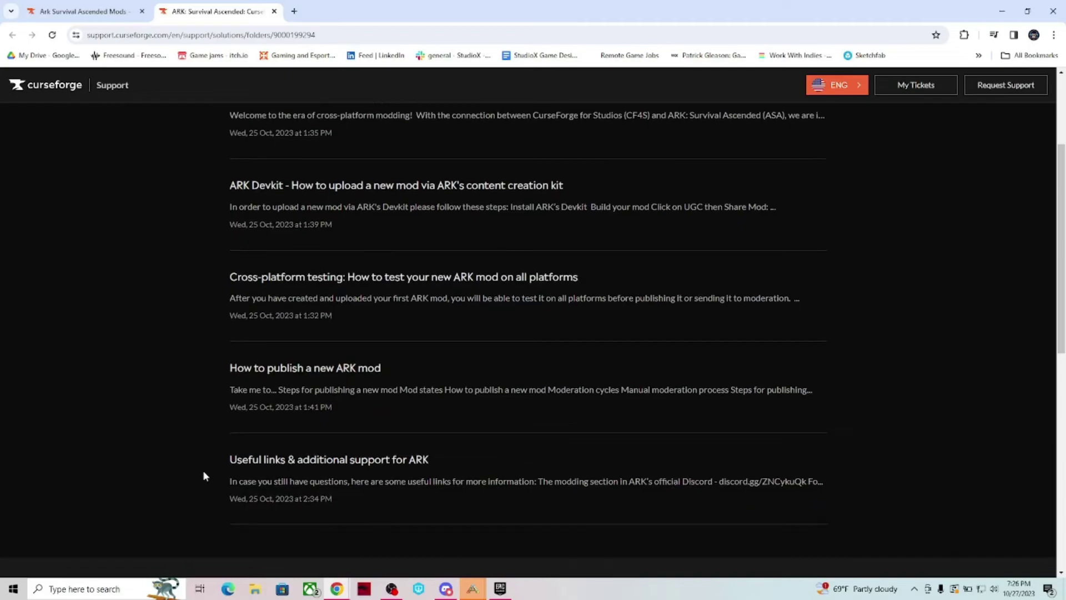
pyautogui.scroll(-2, 419, 460)
pyautogui.scroll(5, 485, 444)
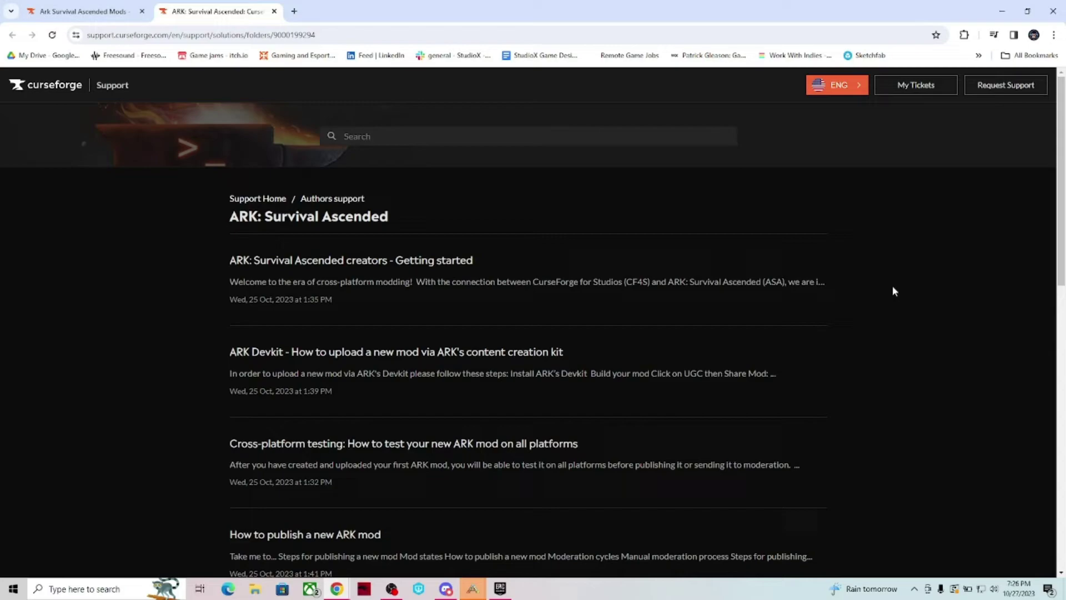
# Minimize Chrome, glance at the Help and UGC menus without choosing anything, and move the viewport camera
pyautogui.click(1001, 13)
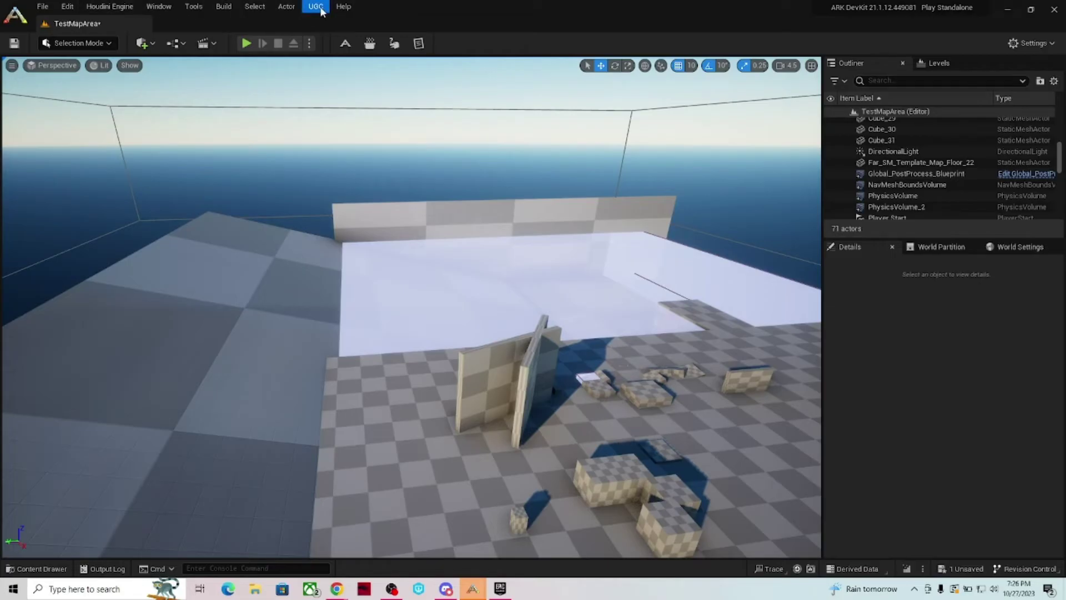
pyautogui.click(344, 7)
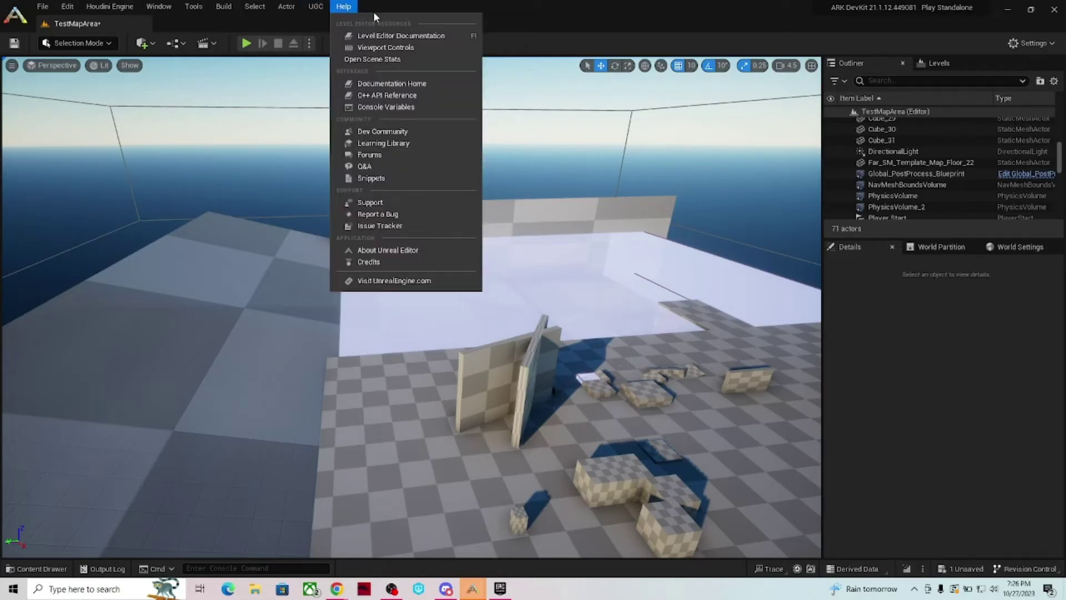
pyautogui.click(320, 9)
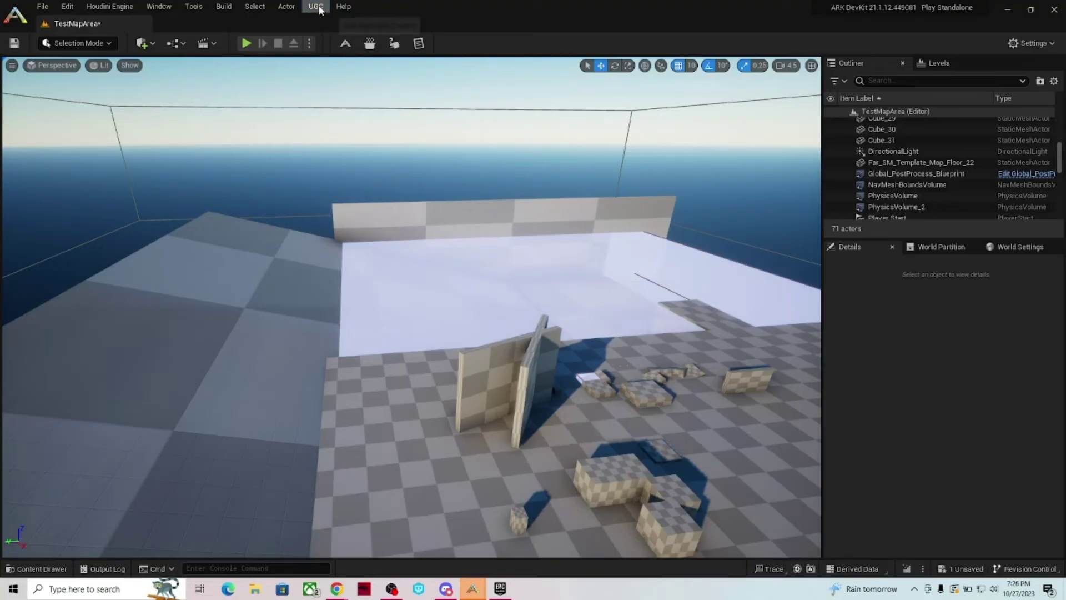
pyautogui.click(320, 8)
pyautogui.click(407, 67)
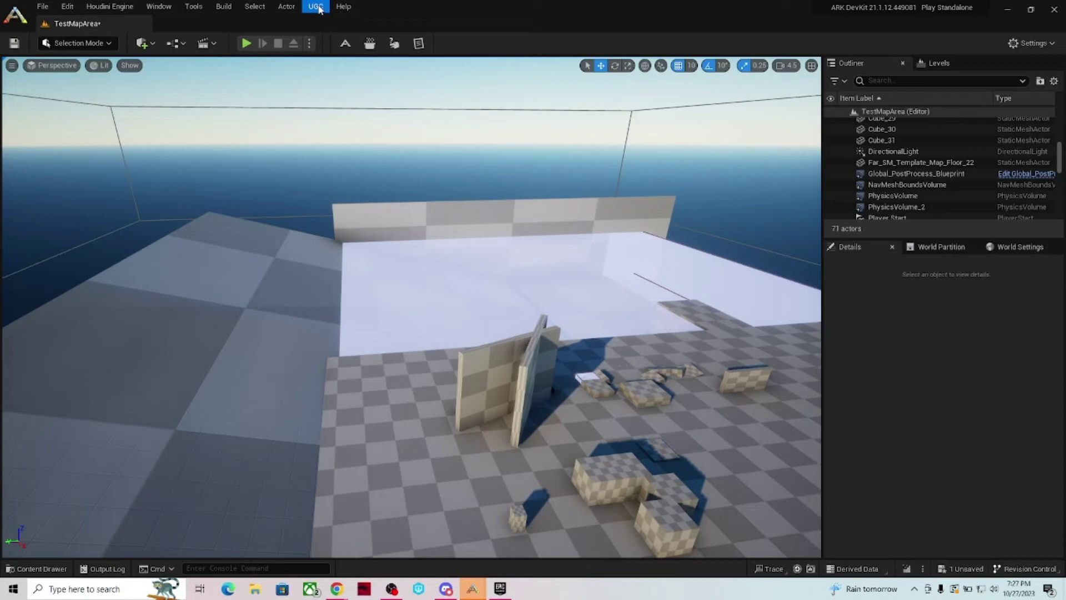
pyautogui.moveTo(440, 364); pyautogui.dragTo(444, 333, button='right')
# Bring the old Create ARK Mod window forward, reposition it, and close it
pyautogui.moveTo(476, 589)
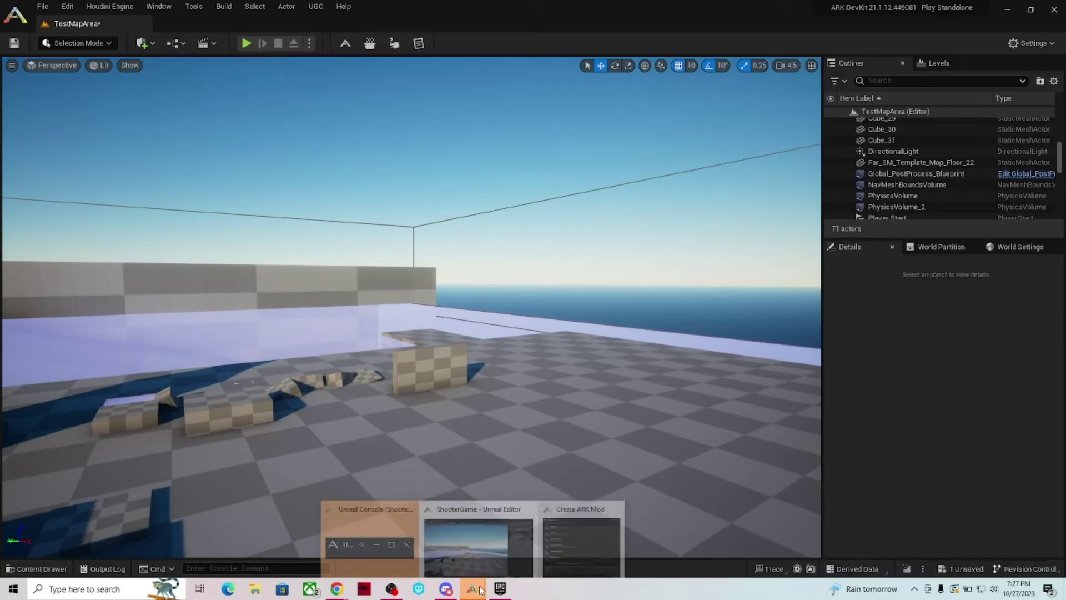
pyautogui.click(565, 534)
pyautogui.moveTo(509, 134); pyautogui.dragTo(471, 95)
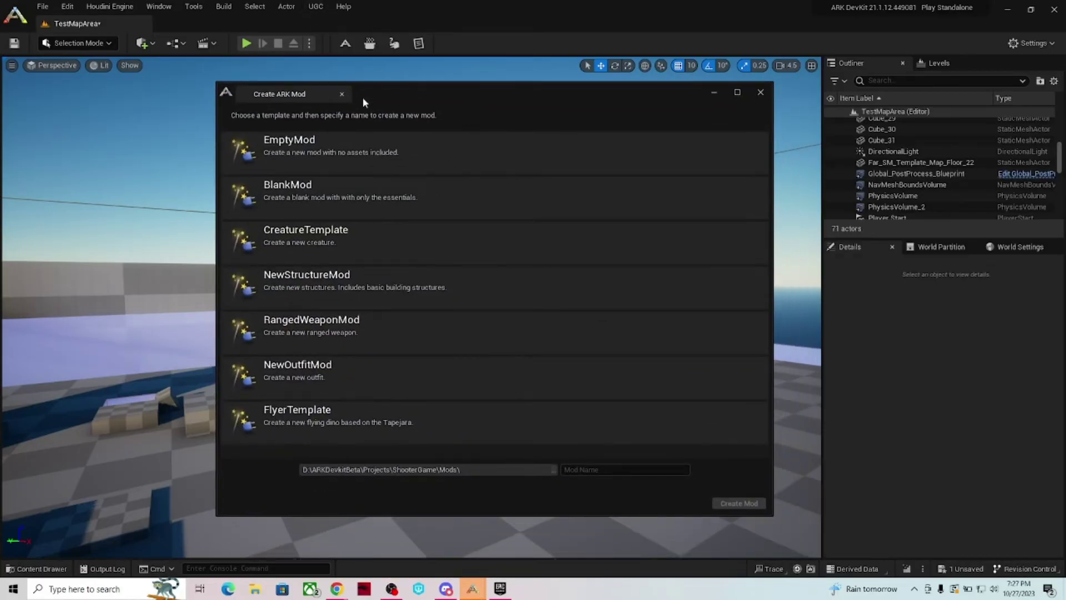
pyautogui.click(761, 93)
# Open UGC > Create Mod and scroll through templates like EmptyMod, BlankMod, CreatureTemplate and FlyerTemplate
pyautogui.click(316, 6)
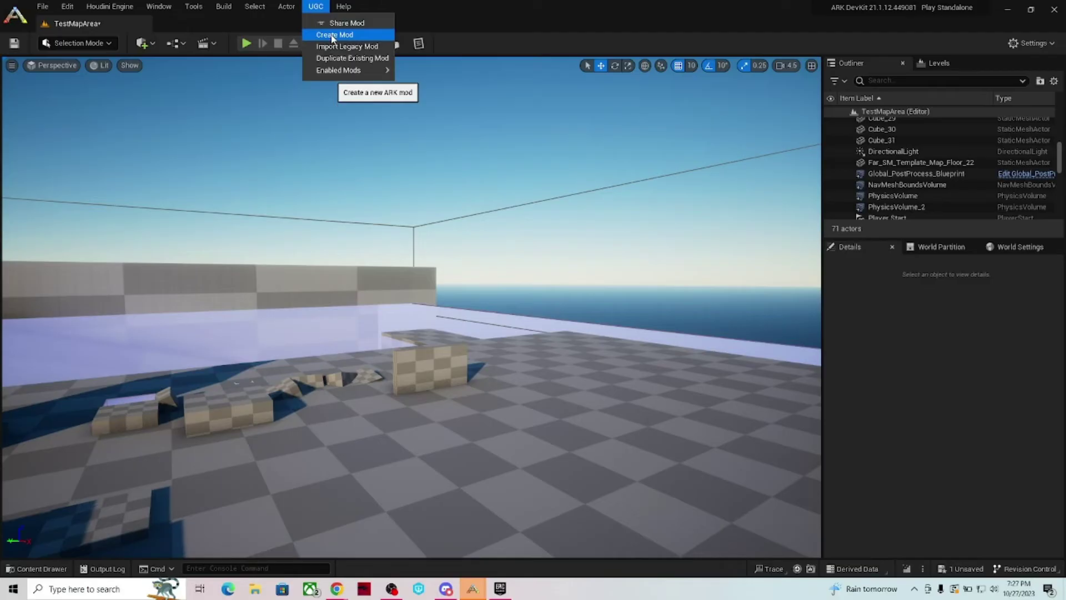
pyautogui.click(354, 35)
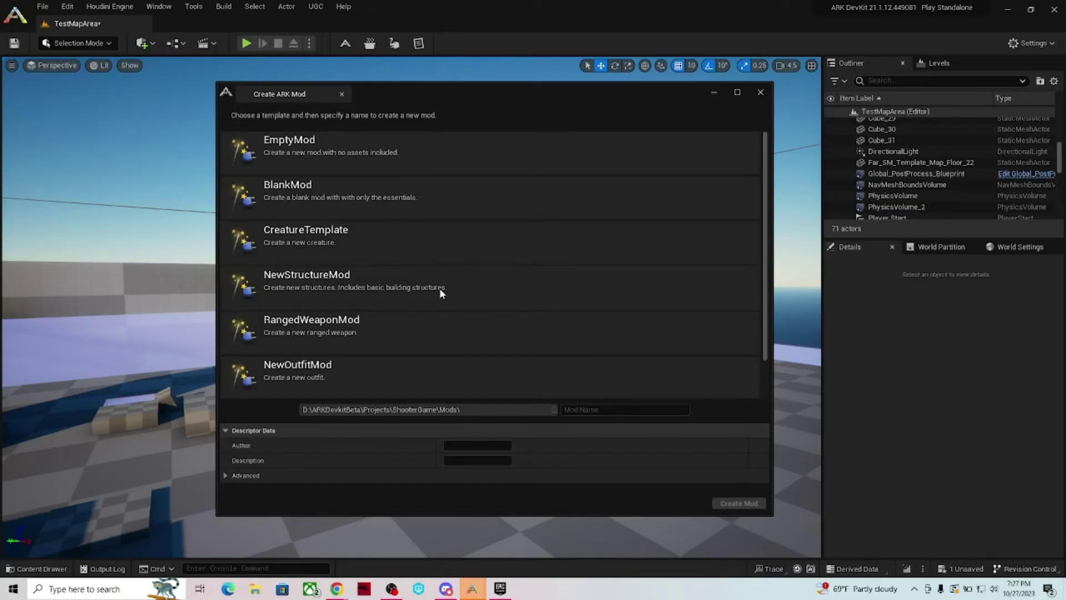
pyautogui.scroll(-1, 461, 304)
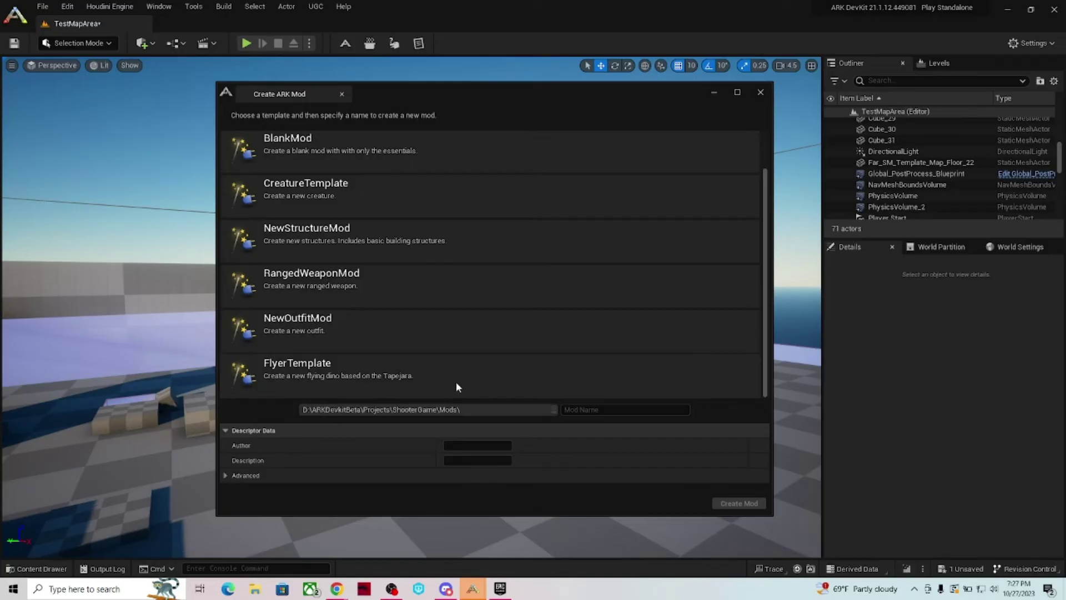
pyautogui.scroll(1, 525, 350)
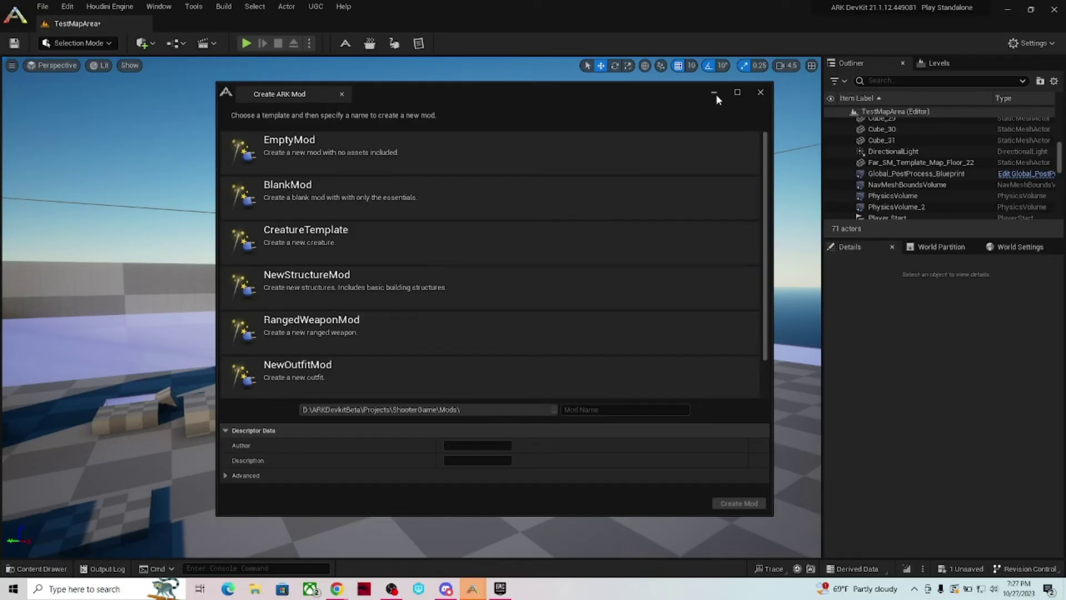
# Close Create ARK Mod, then check UGC's Enabled Mods showing Pterois and dismiss the menu
pyautogui.click(761, 92)
pyautogui.click(319, 11)
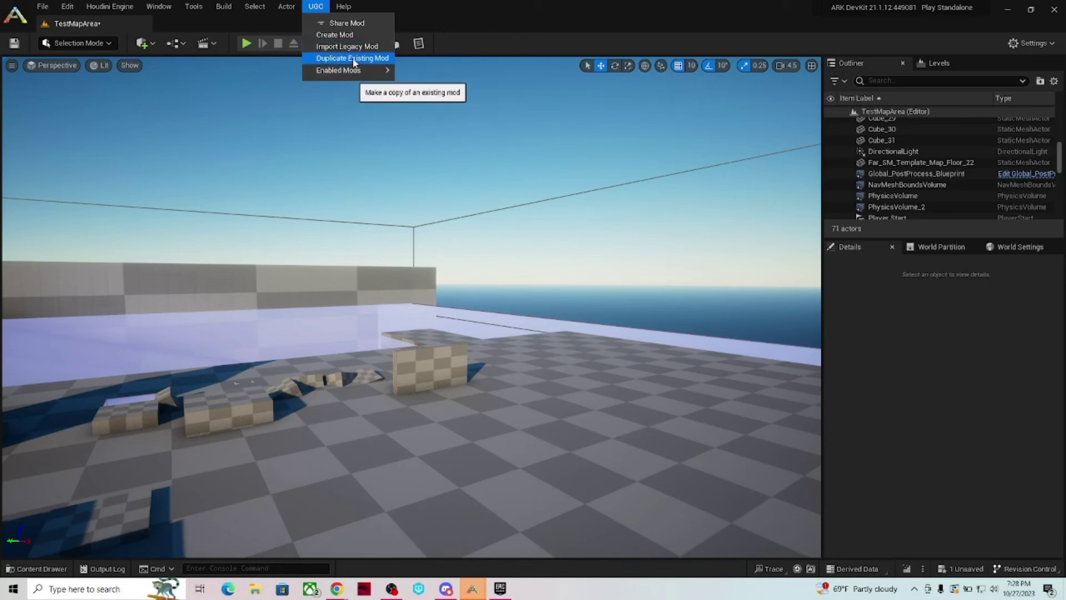
pyautogui.moveTo(389, 70)
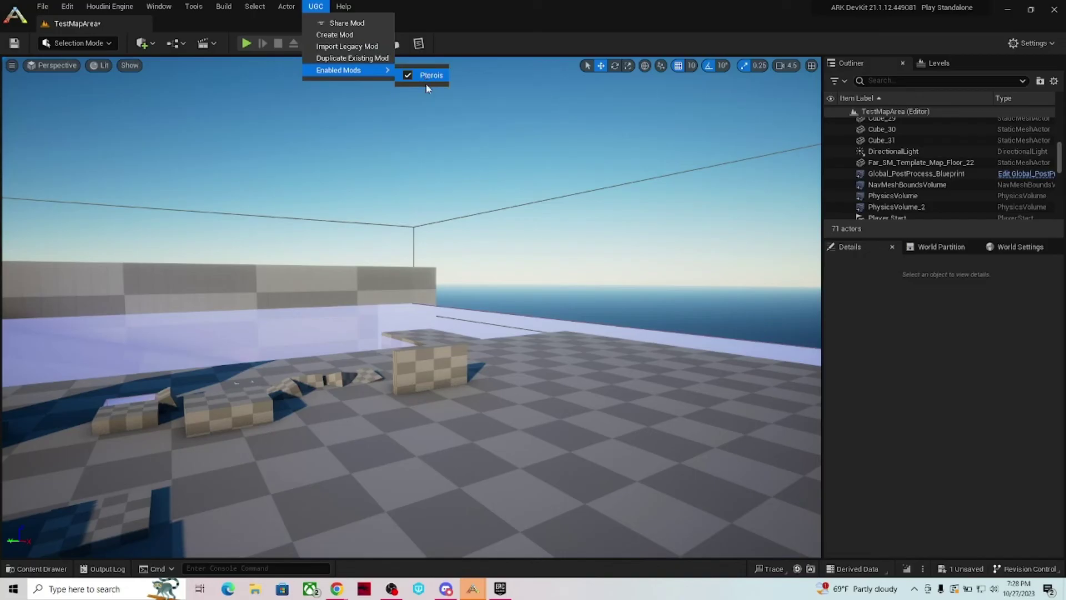
pyautogui.click(496, 26)
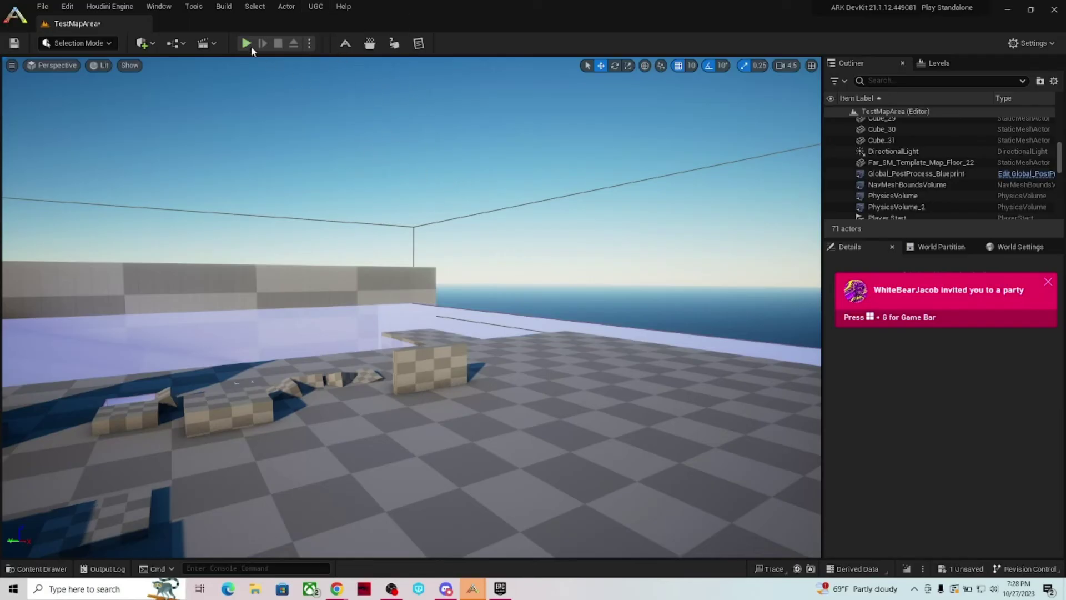
# Start a Play-in-Editor session of TestMapArea and run the survivor forward across the checkered floor
pyautogui.hotkey('alt', 'p')
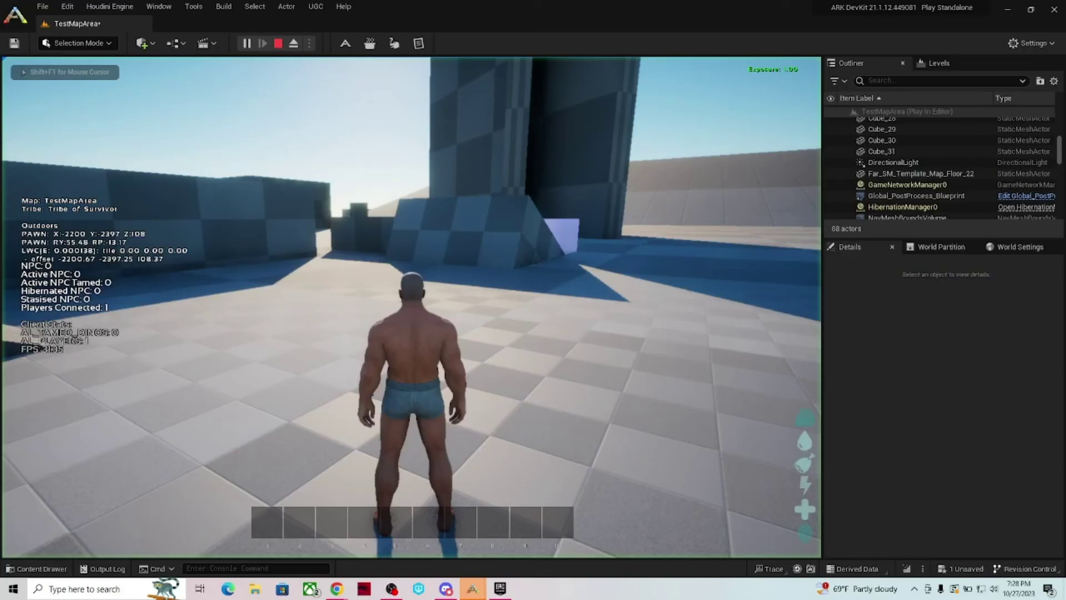
pyautogui.press('w')
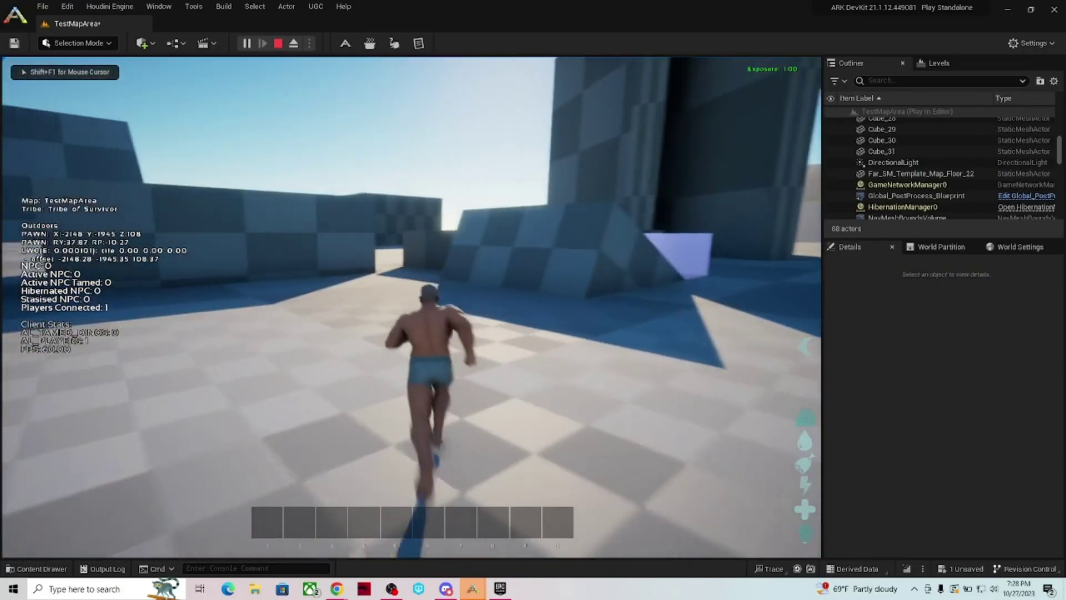